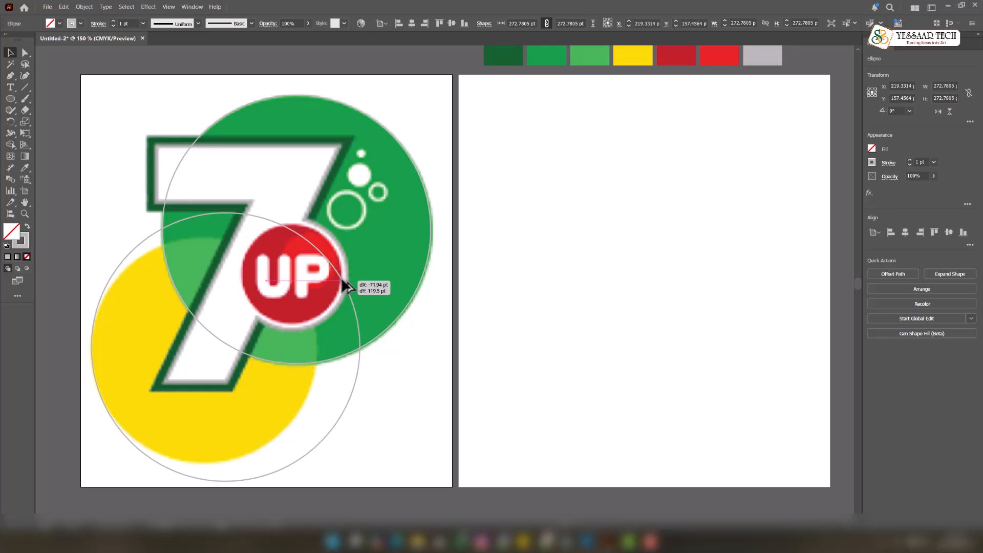
Place a copy of the large circle outline over the yellow circle and resize it to about 231 pt.
left_click_drag(361, 213, 324, 248)
left_click_drag(277, 276, 273, 265)
left_click_drag(323, 470, 317, 465)
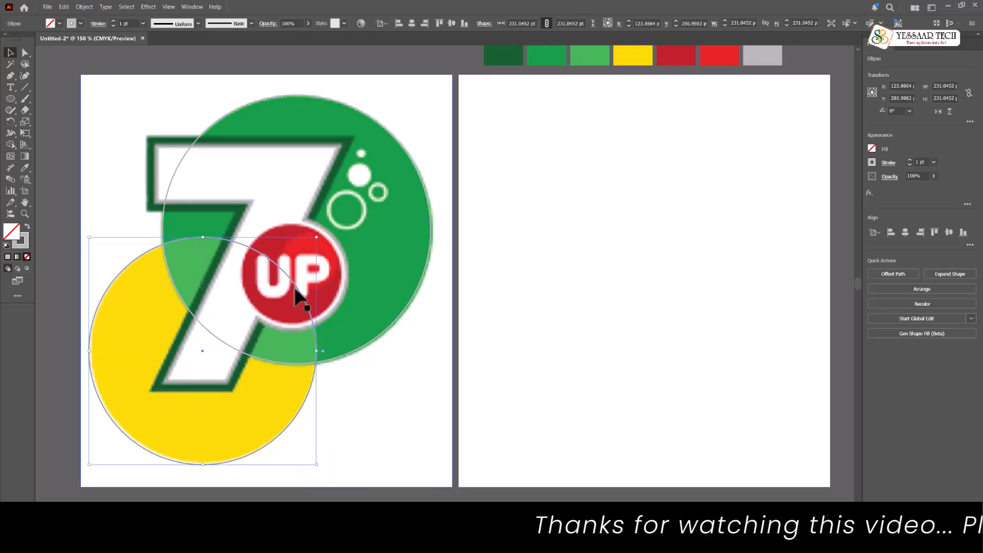
Split the two overlapping circle outlines with Shape Builder so their overlap is a separate shape.
left_click(391, 325, "shift")
left_click(10, 144)
left_click(212, 283)
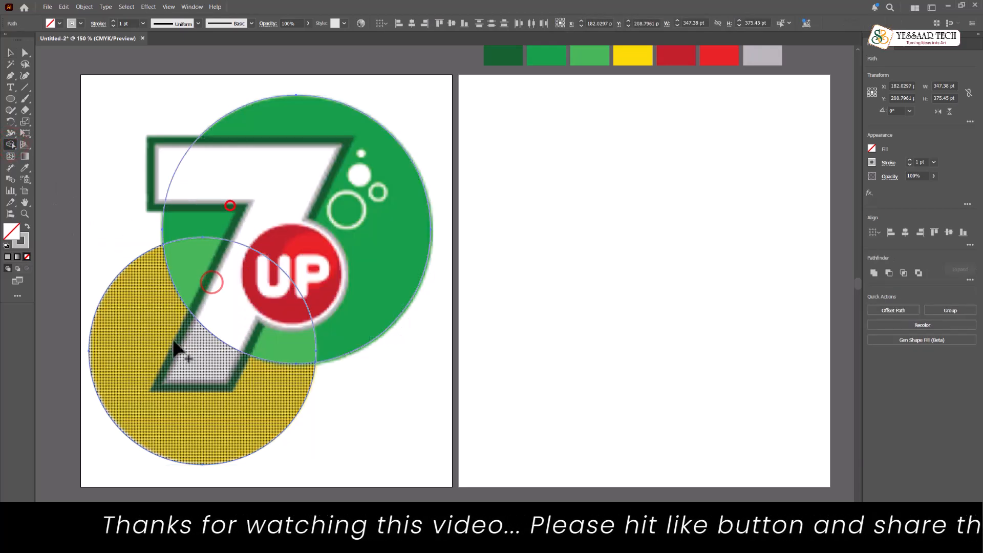
key("v")
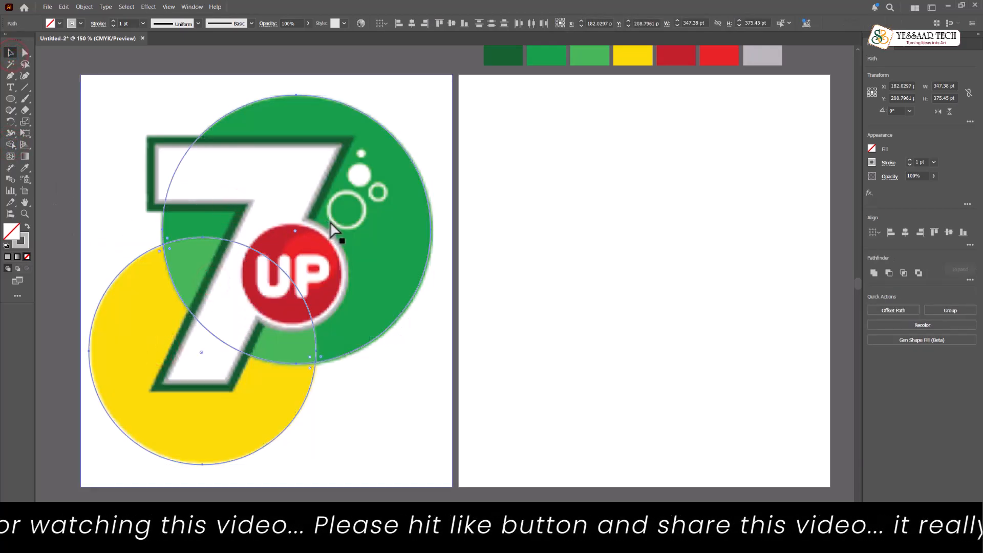
Cut the split circle outlines from the reference logo and paste them in front on the blank second artboard.
key("ctrl+x")
left_click(546, 261)
left_click(563, 199)
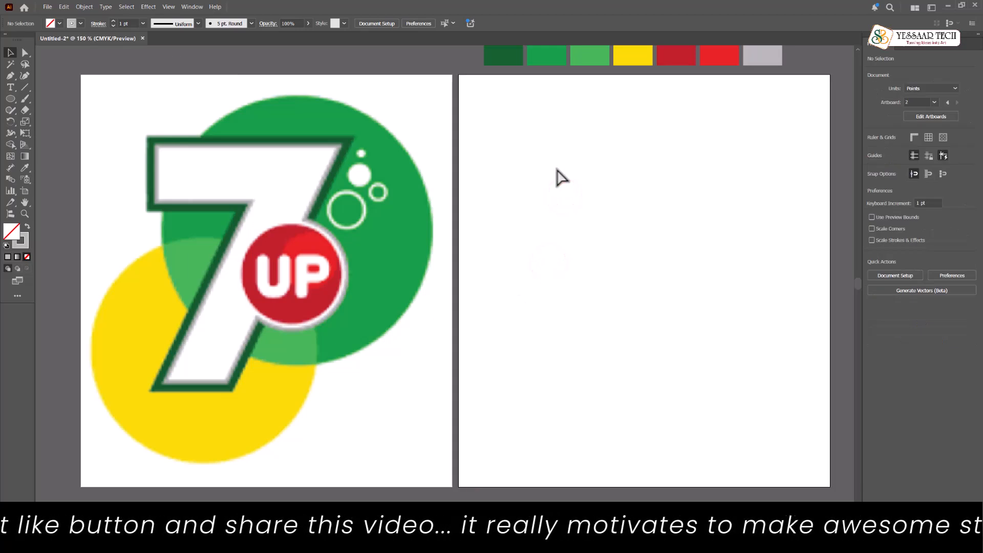
key("ctrl+f")
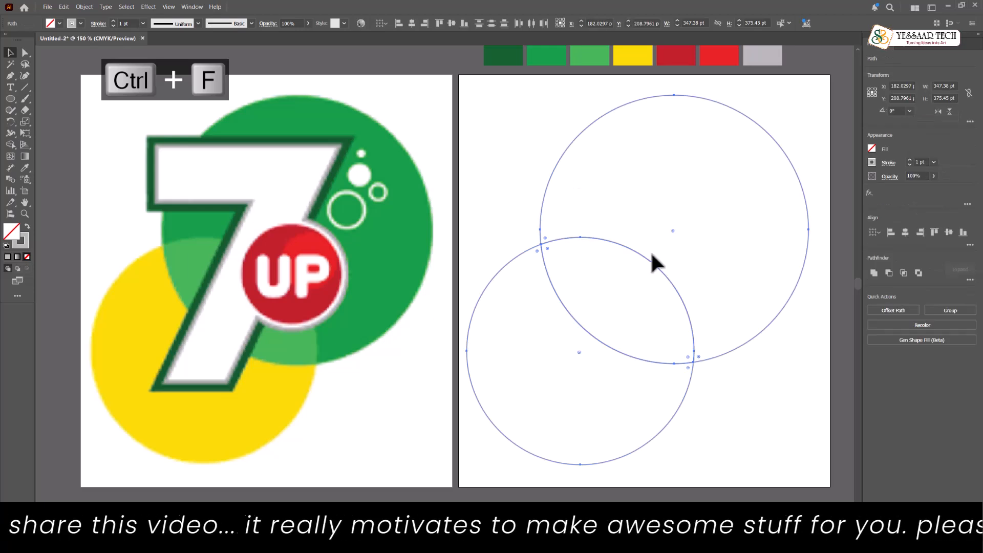
Fill the large circle shape on the second artboard with the medium green swatch colour using the Eyedropper.
left_click(589, 171)
left_click(533, 129)
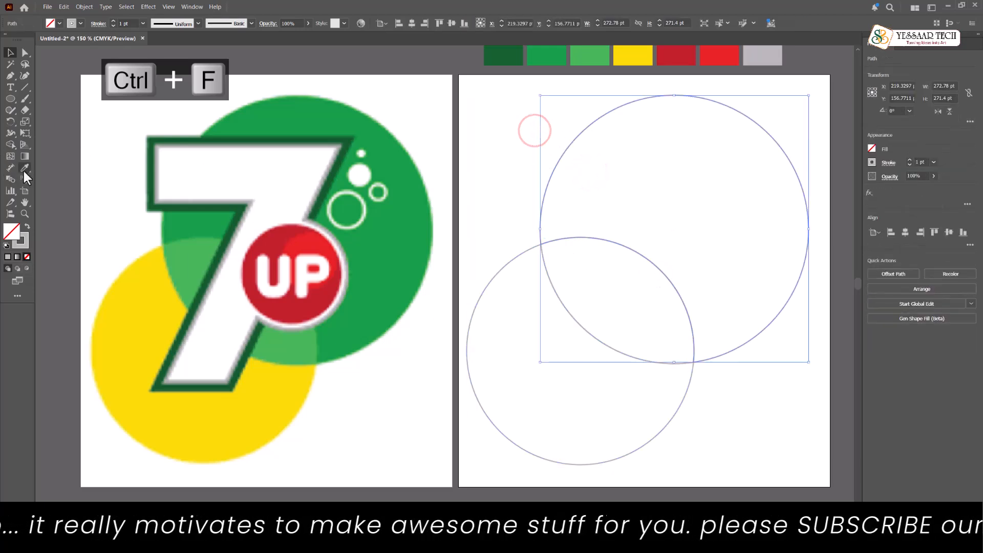
key("i")
scroll(610, 114, "down", 1)
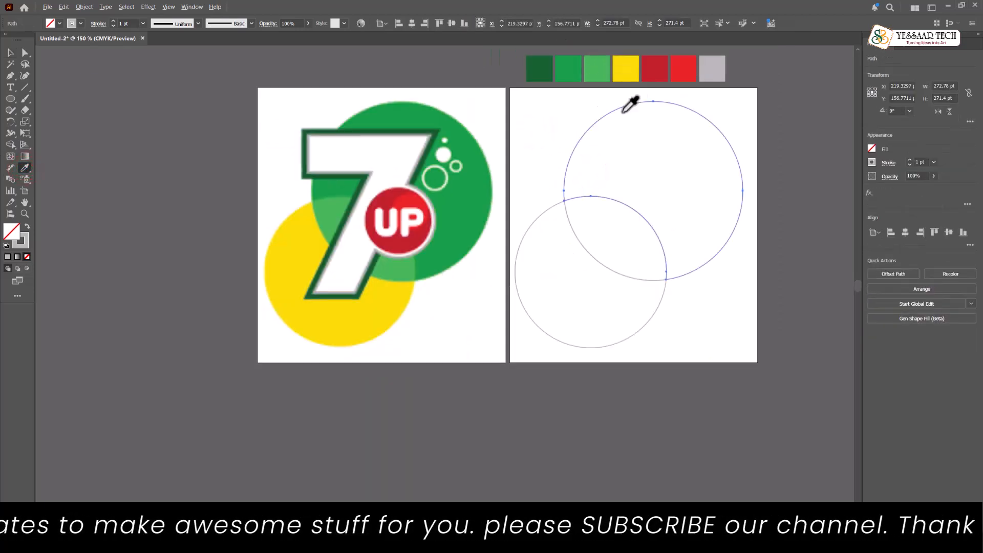
left_click_drag(648, 106, 556, 146)
scroll(557, 134, "up", 1)
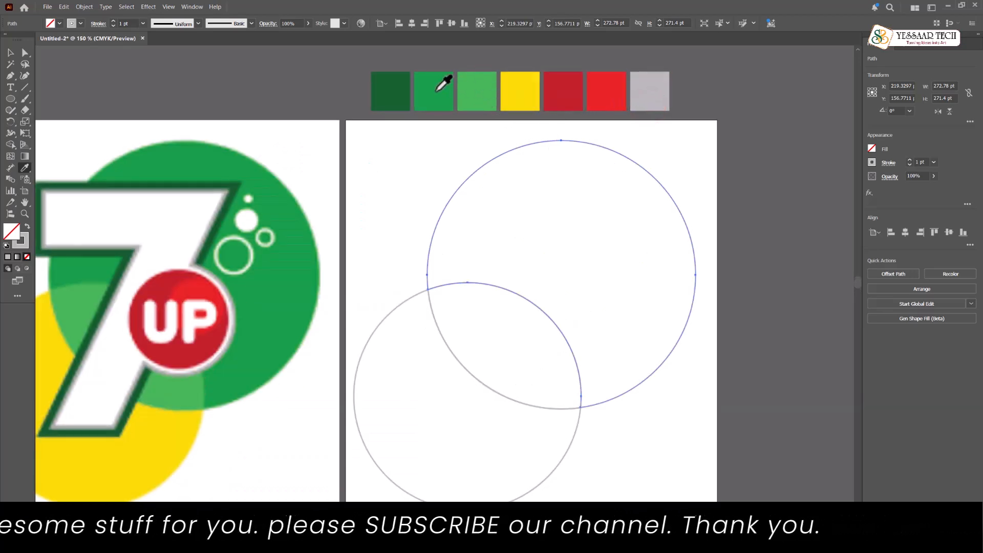
left_click_drag(492, 135, 566, 115)
left_click(509, 72)
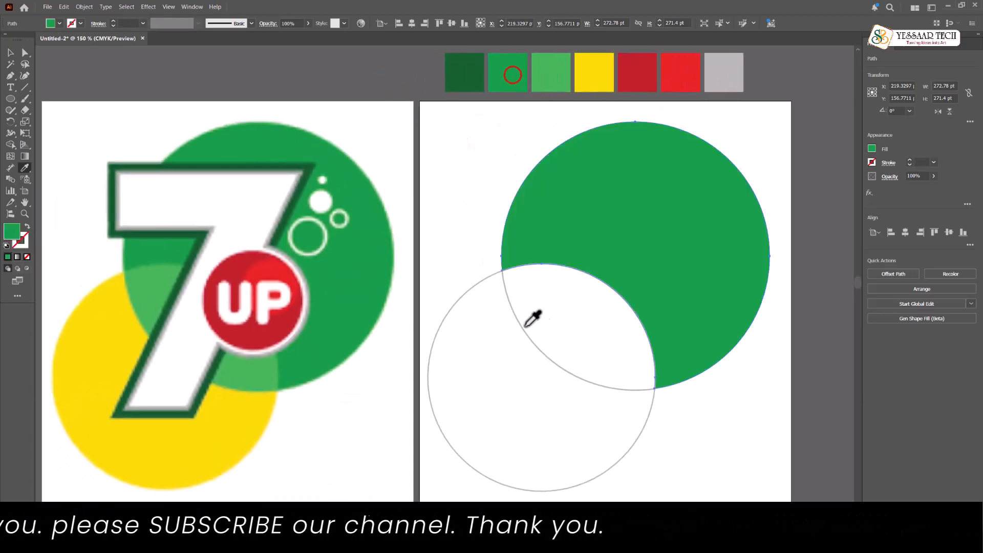
Fill the overlap between the two circles with the light green swatch colour using the Eyedropper.
left_click(10, 53)
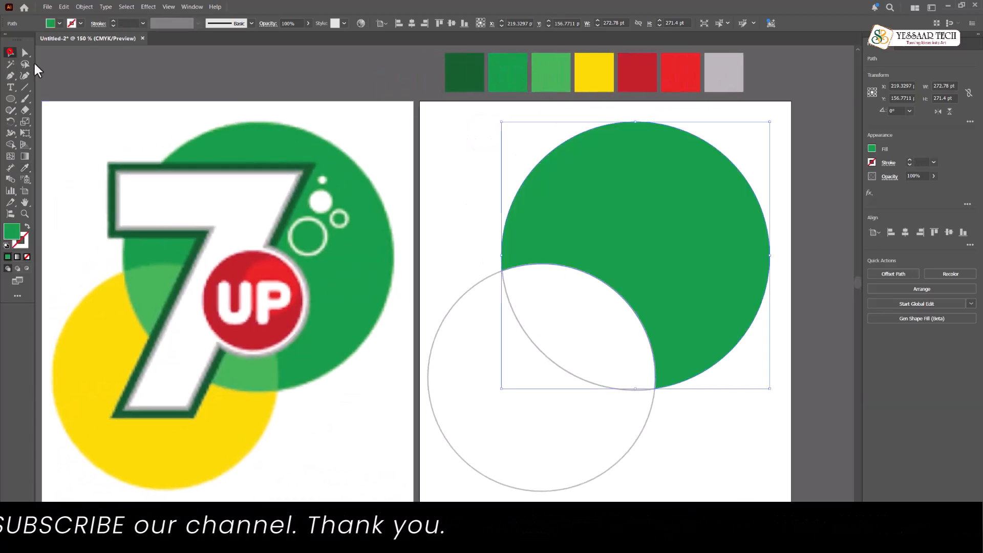
left_click(528, 265)
left_click(507, 290)
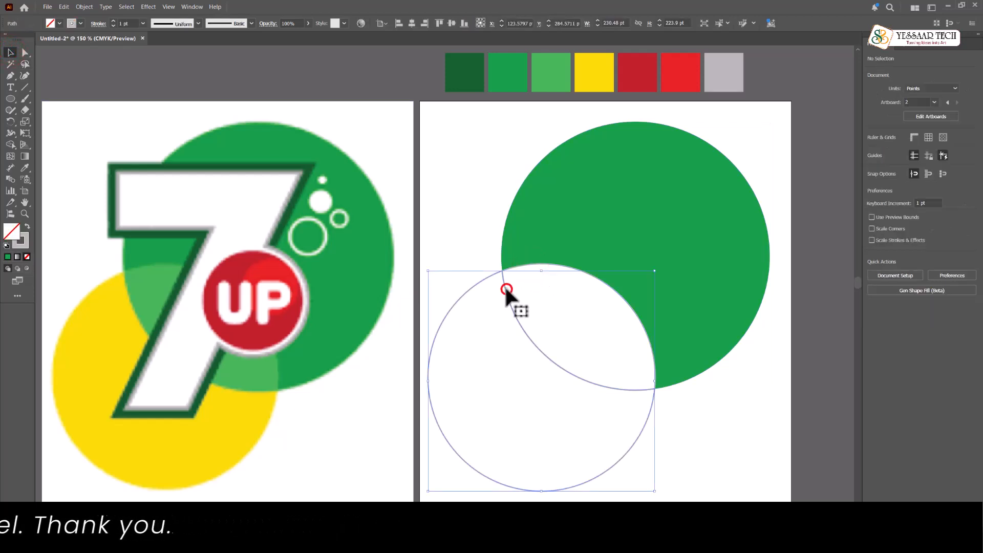
left_click(533, 318)
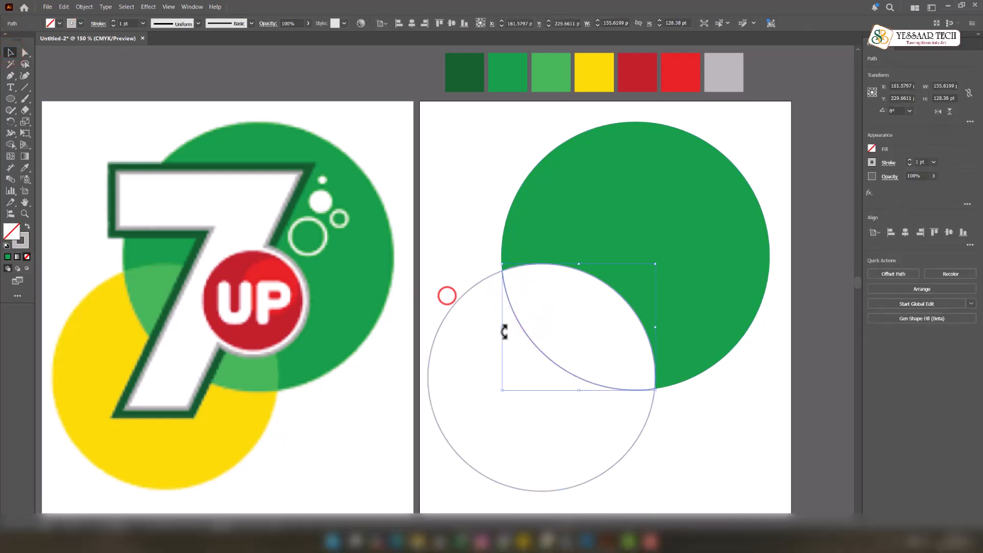
key("i")
left_click(551, 81)
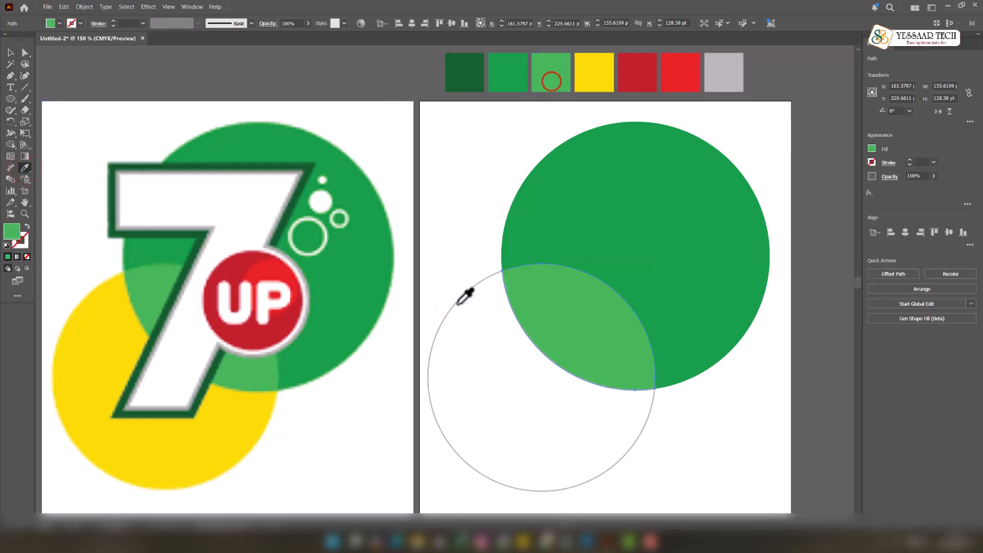
Fill the smaller circle shape with the yellow swatch colour using the Eyedropper and deselect it.
left_click(455, 279, "ctrl")
left_click(475, 76)
left_click(594, 71)
left_click(9, 51)
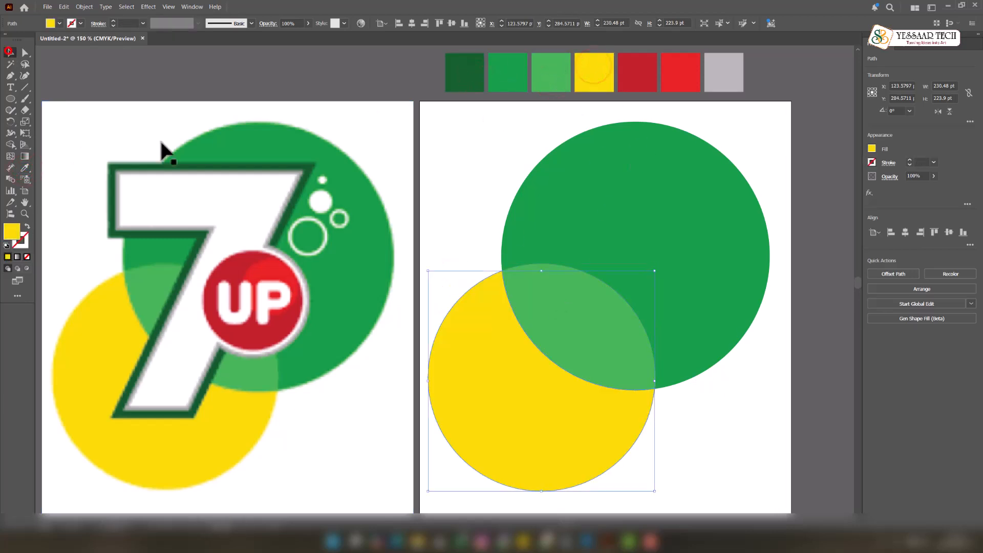
left_click(454, 220)
left_click(476, 209)
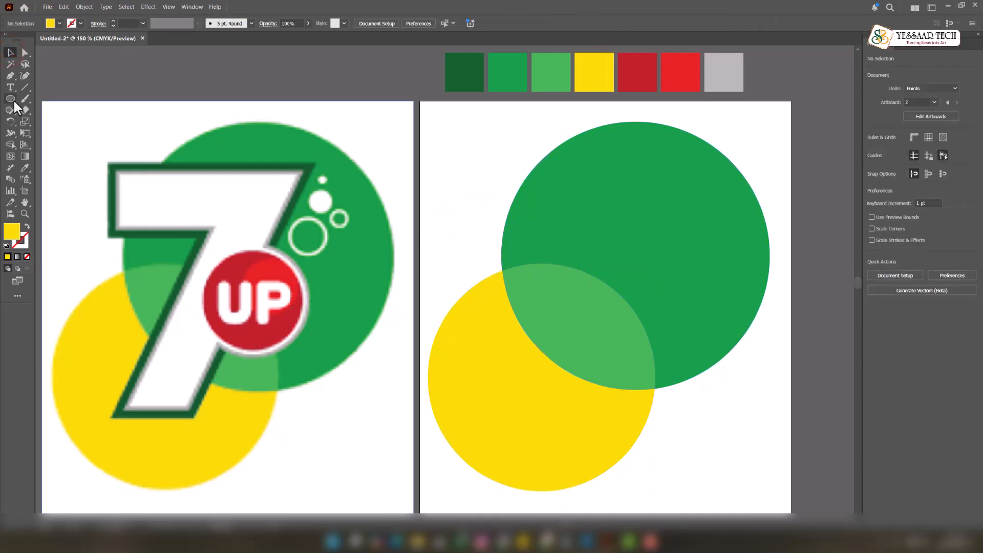
Trace the white 7 of the reference logo with the Pen tool as a closed path with yellow stroke and no fill.
left_click(11, 76)
scroll(138, 197, "up", 1)
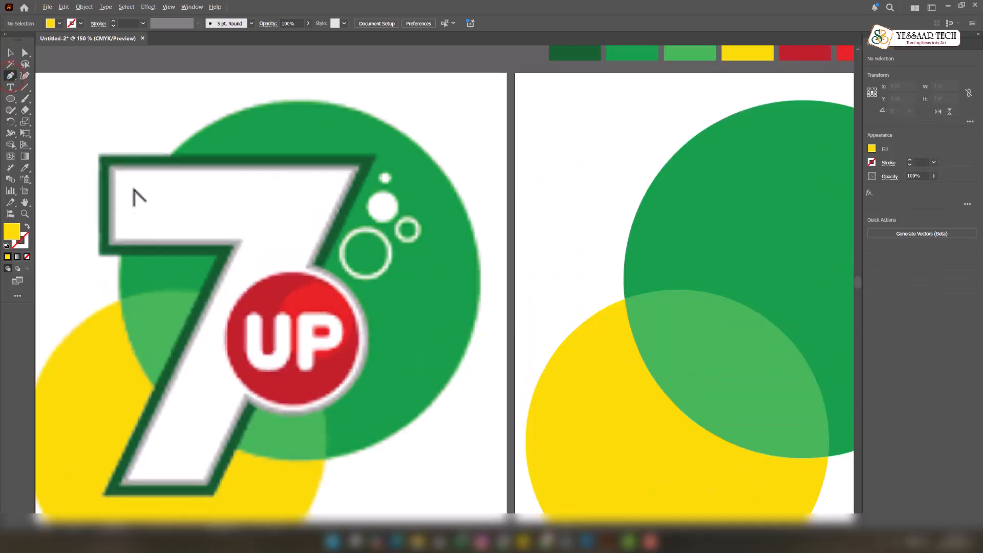
left_click(115, 238)
left_click(115, 171)
left_click(351, 172)
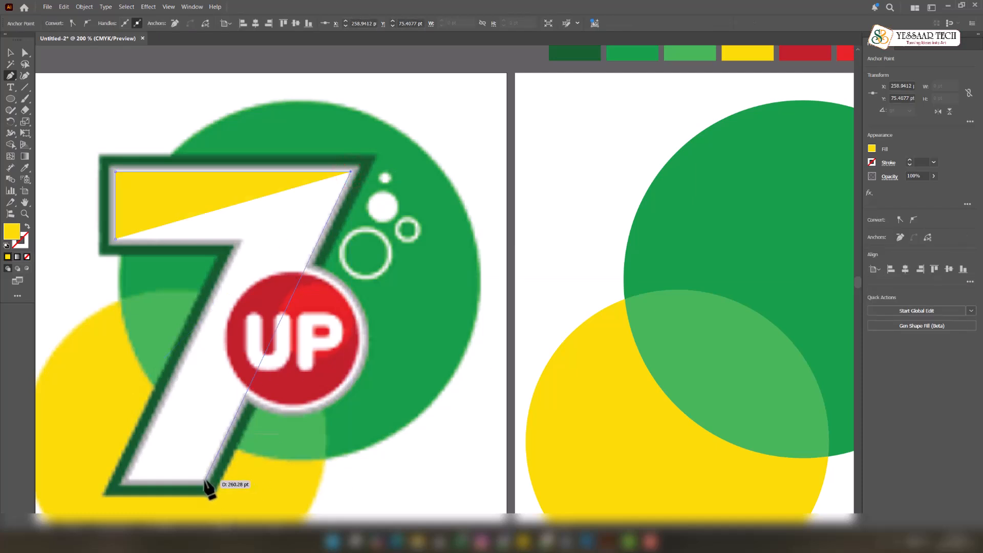
left_click(206, 481)
left_click(129, 480)
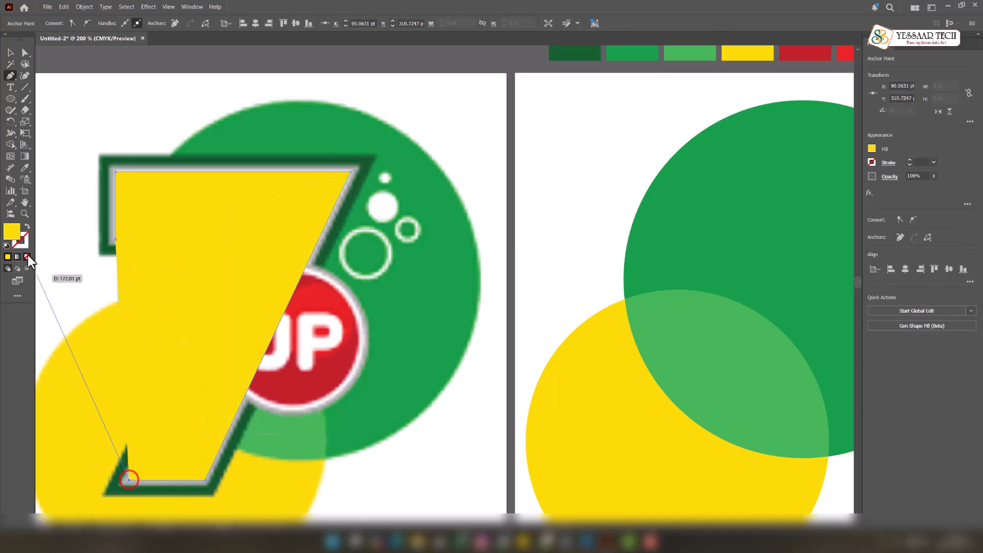
left_click(27, 228)
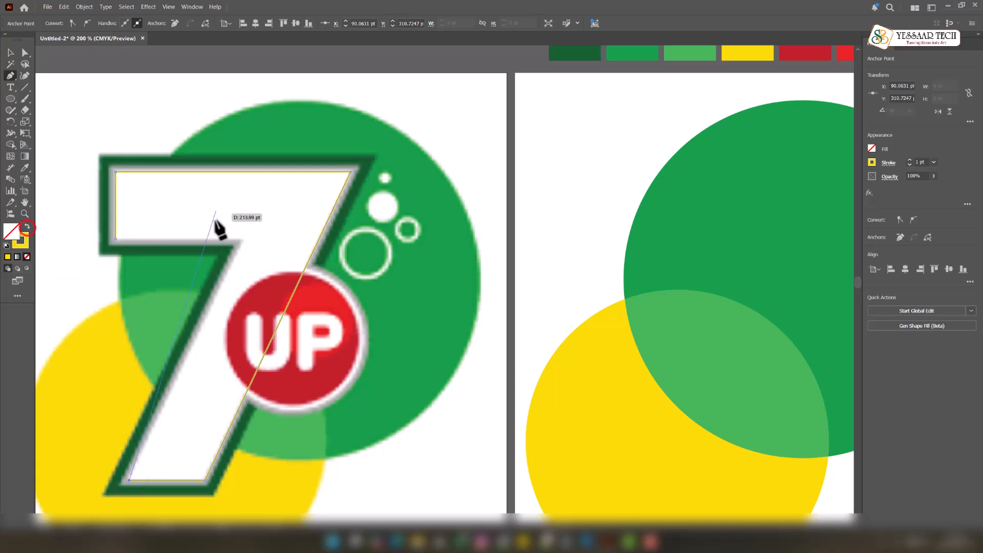
left_click(242, 238)
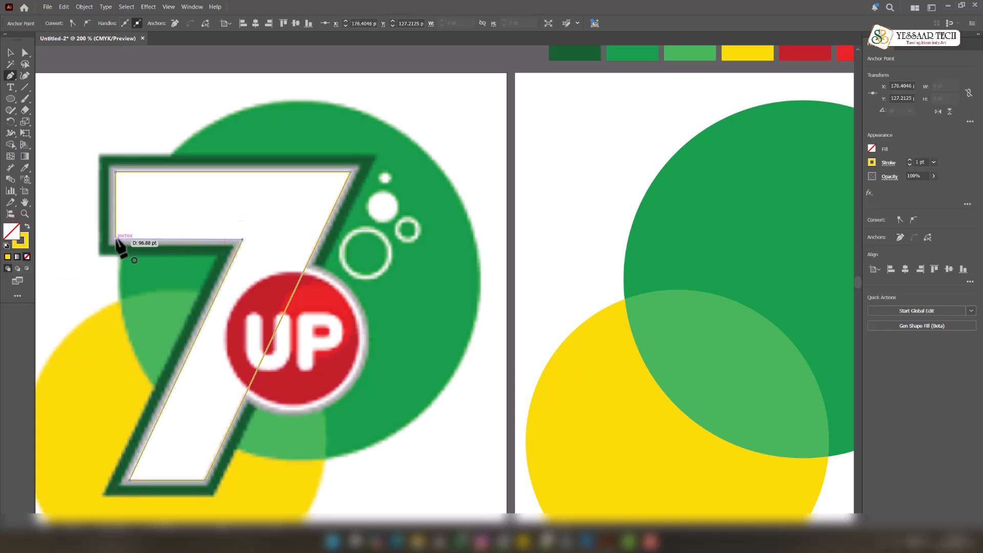
left_click(116, 239)
Draw an unfilled circle of about 109 pt around the white rim of the red UP badge, fitted to its edge.
scroll(277, 235, "down", 2)
scroll(297, 235, "up", 2)
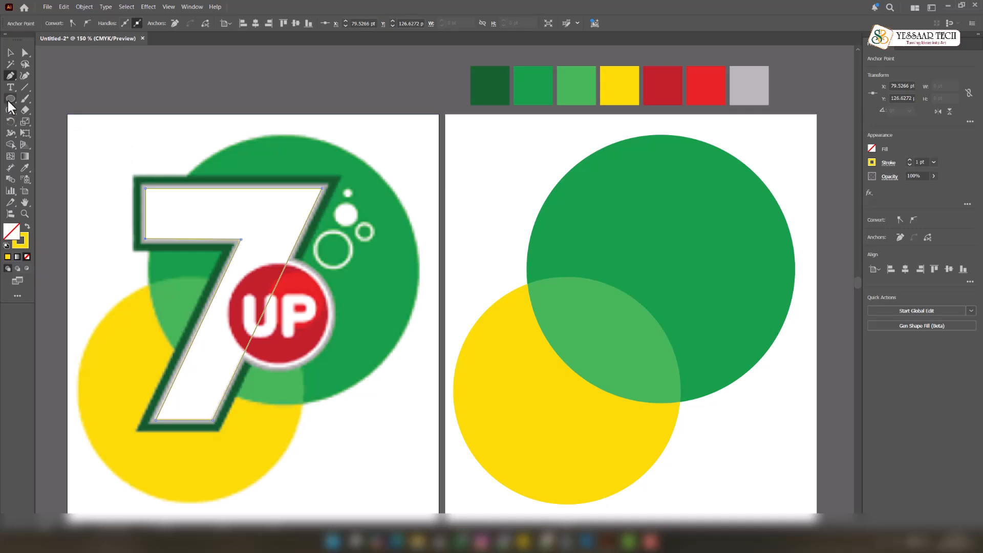
left_click_drag(237, 265, 340, 369)
scroll(315, 340, "up", 3)
key("v")
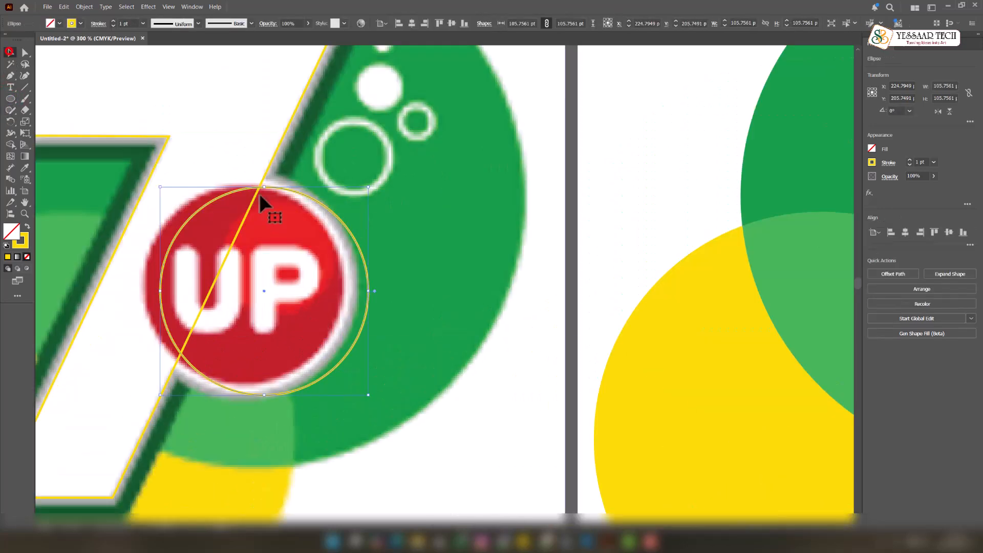
left_click_drag(368, 281, 350, 274)
left_click_drag(144, 283, 140, 287)
Merge the badge circle and the traced 7 into one outline with Shape Builder.
scroll(237, 259, "down", 3)
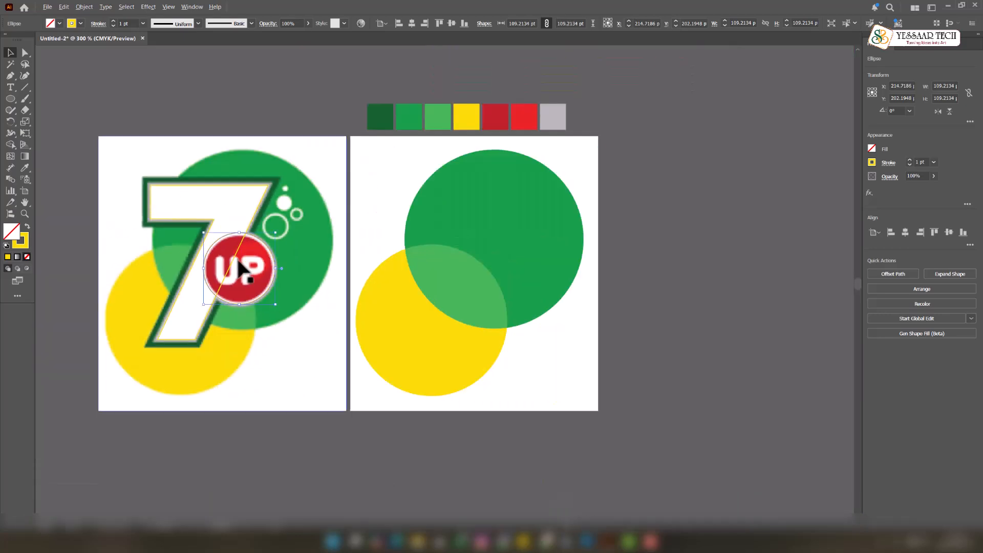
scroll(246, 241, "up", 1)
left_click(239, 238, "shift")
left_click(10, 145)
left_click_drag(209, 230, 237, 286)
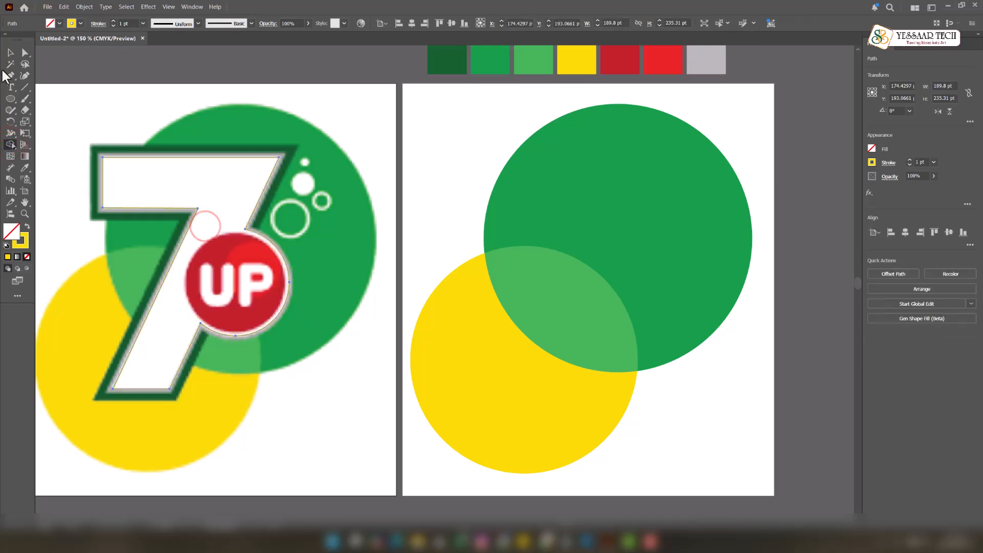
left_click(9, 53)
Cut the merged 7 outline and paste it in front over the coloured circles on the second artboard.
scroll(446, 266, "down", 1)
scroll(361, 250, "up", 1)
scroll(362, 251, "down", 1)
key("ctrl")
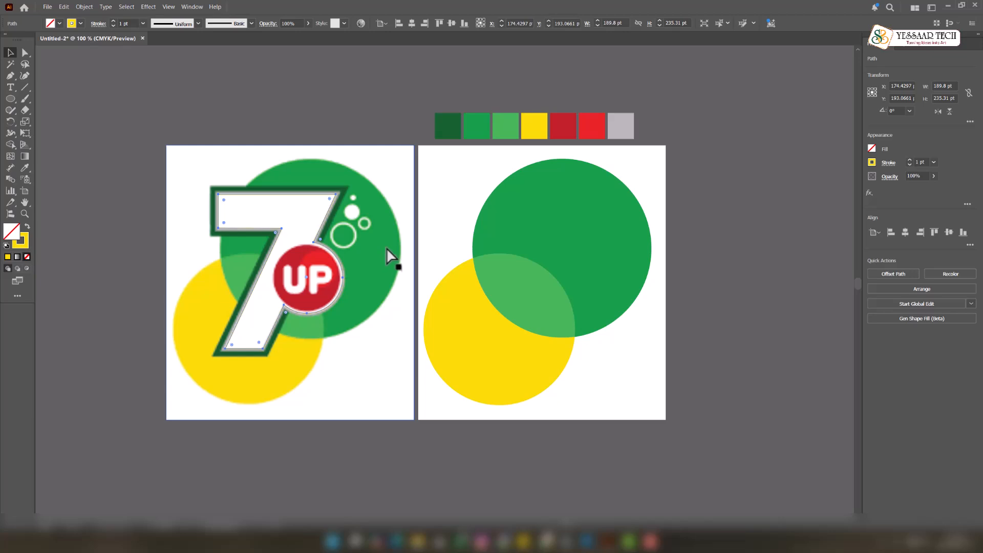
key("ctrl+x")
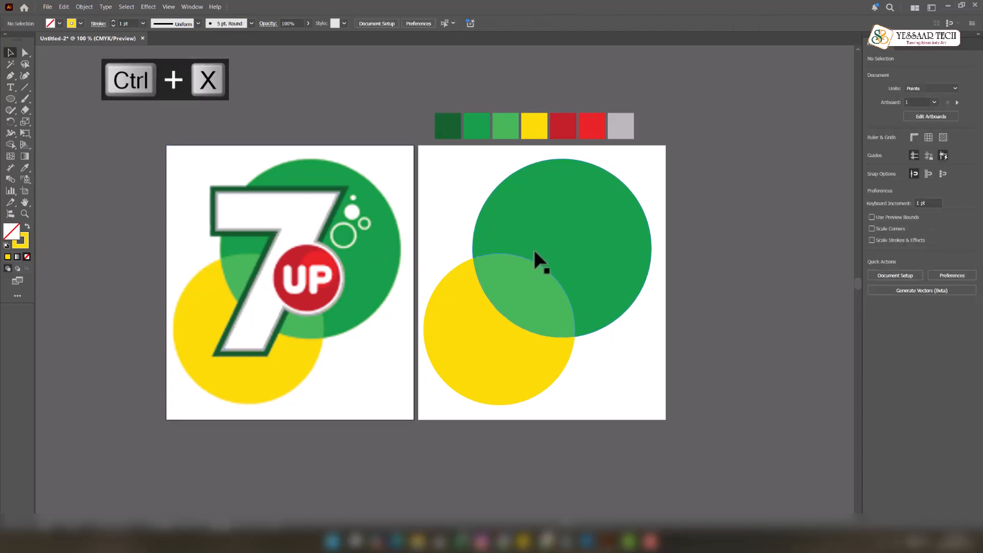
left_click(533, 247)
left_click(607, 359)
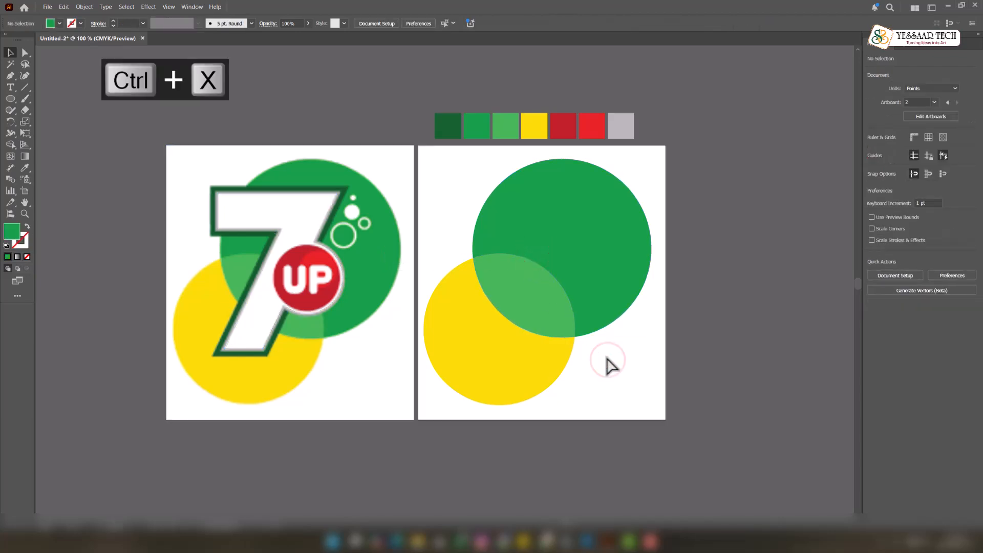
key("ctrl+f")
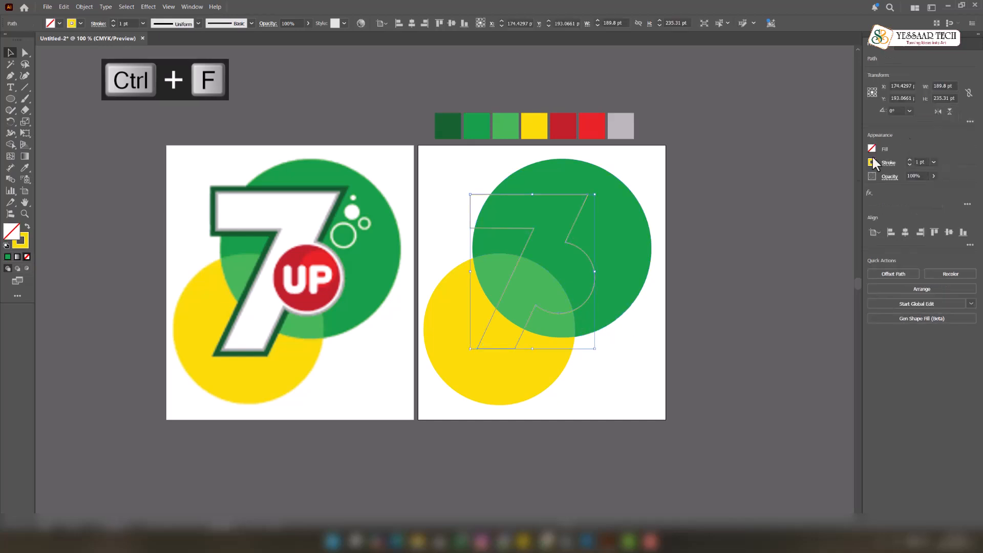
Show the colour controls and give the pasted 7 shape a white fill with no stroke.
left_click(193, 7)
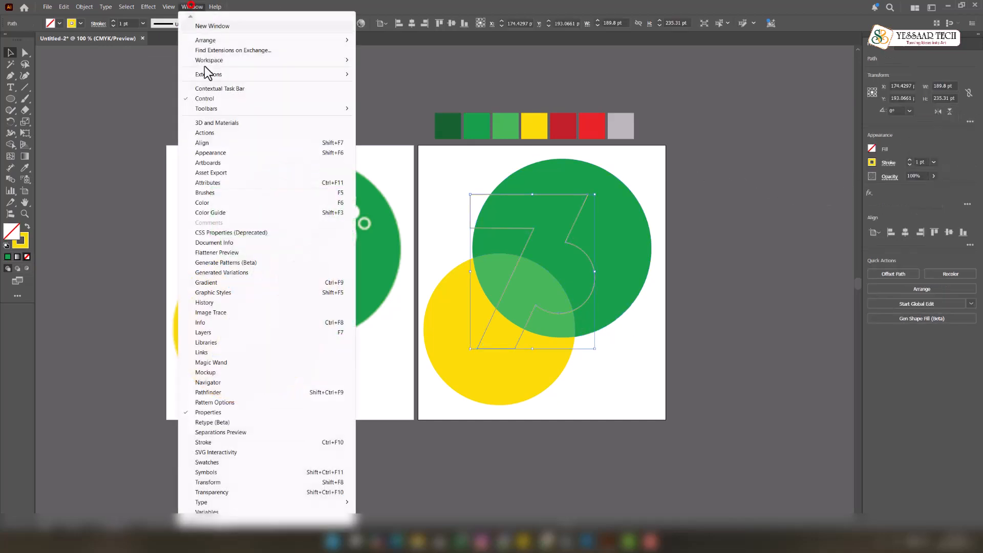
left_click(220, 202)
left_click(462, 69)
left_click(465, 121)
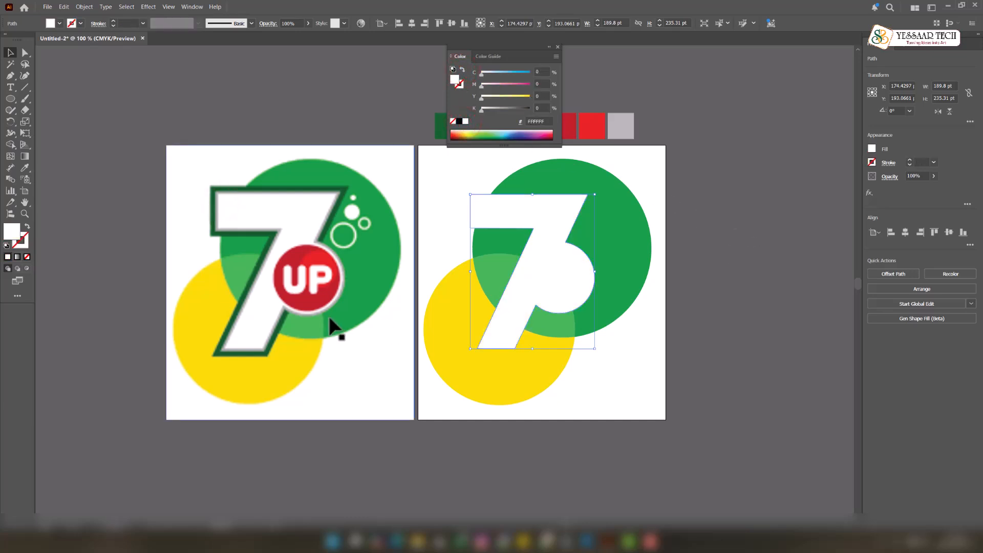
scroll(303, 292, "up", 1)
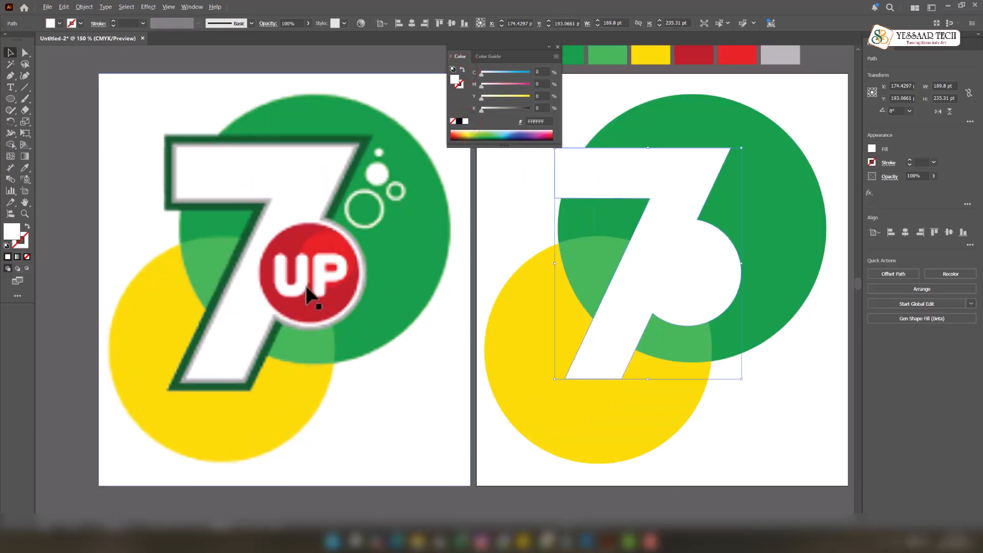
left_click(650, 179)
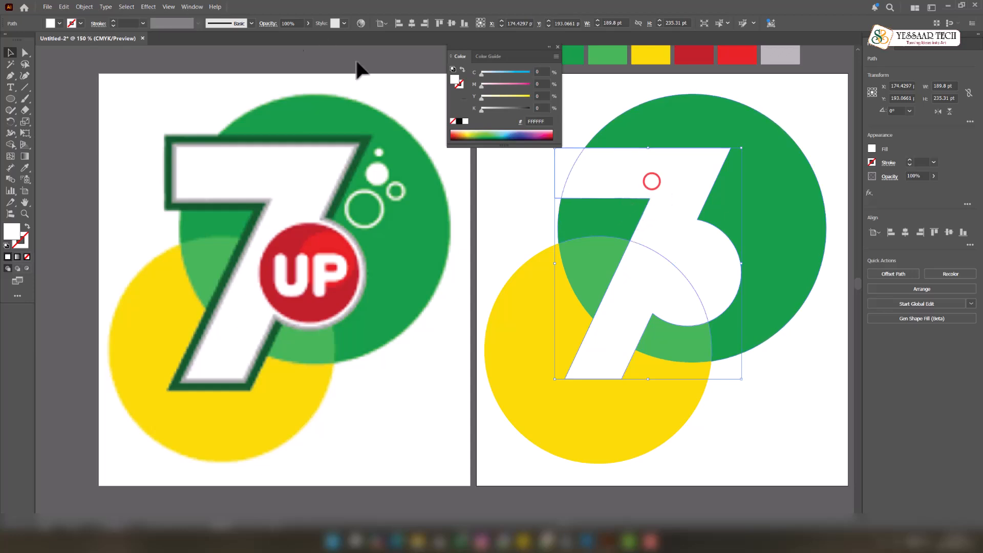
left_click(85, 6)
left_click(592, 78)
Collapse the docked side panels and dock the floating Color panel below Libraries.
left_click_drag(551, 47, 797, 400)
left_click(976, 36)
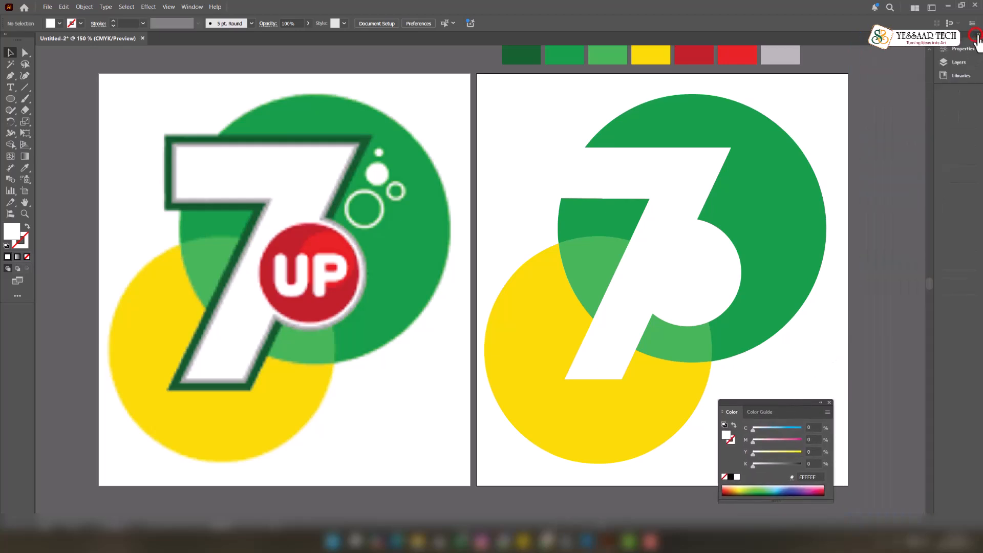
left_click_drag(785, 402, 942, 97)
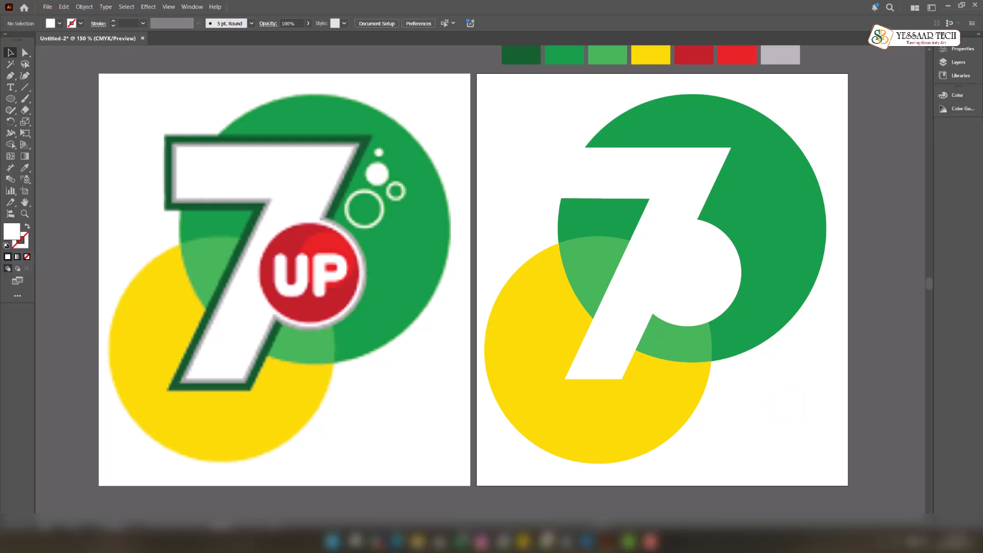
Offset the white 7 shape's path outward by 3 pt with mitered joins.
left_click(694, 179)
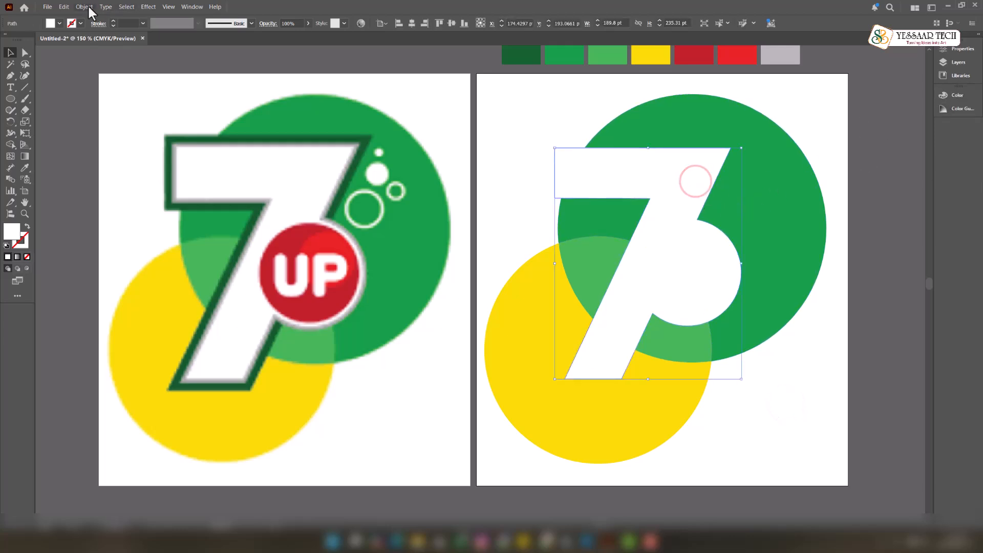
left_click(85, 6)
left_click(114, 258)
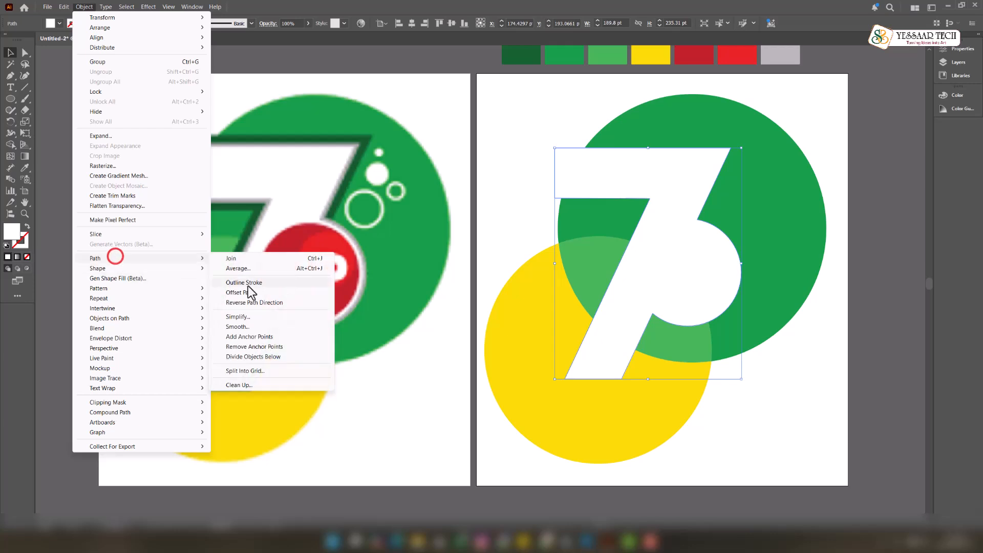
left_click(249, 294)
key("Down")
key("Down")
key("Down")
key("Down")
key("Down")
key("Down")
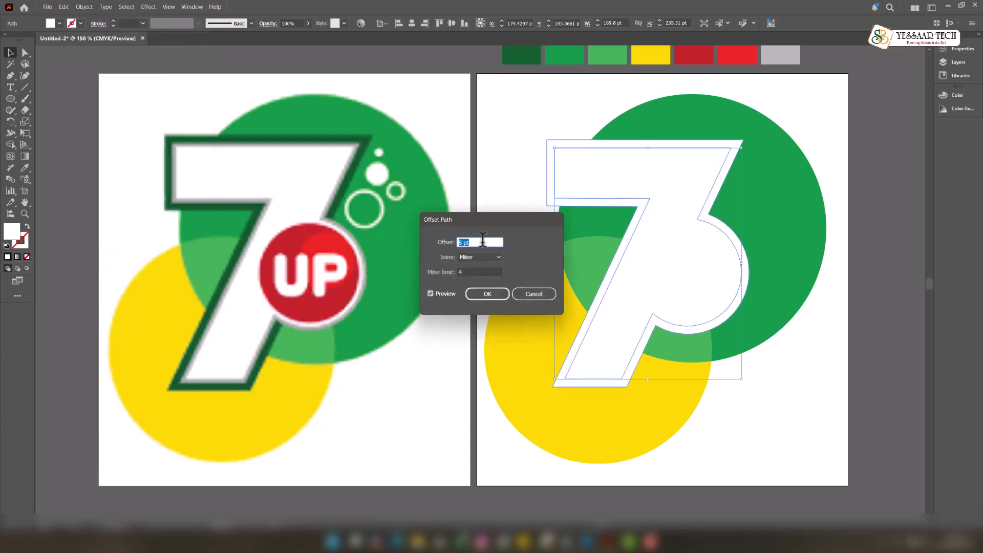
key("Down")
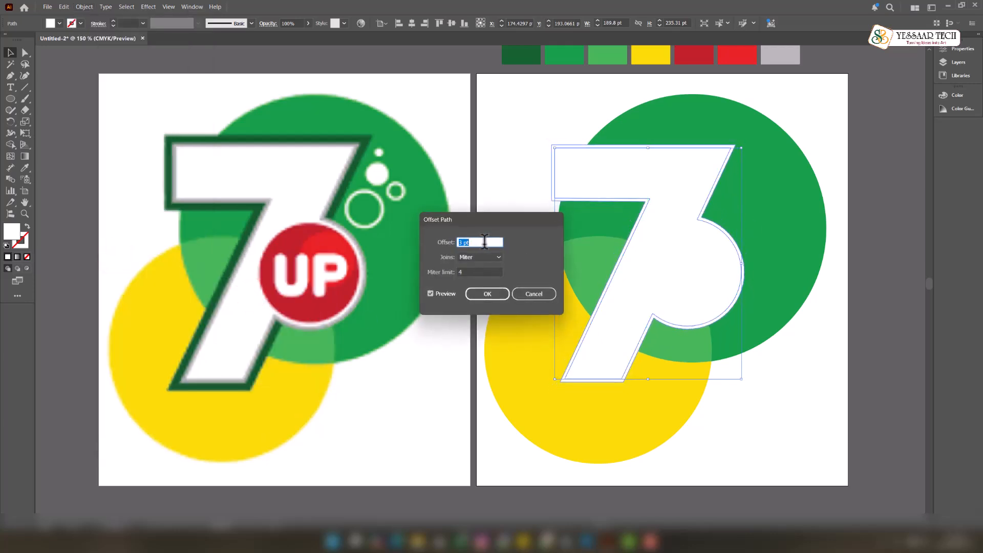
left_click(503, 295)
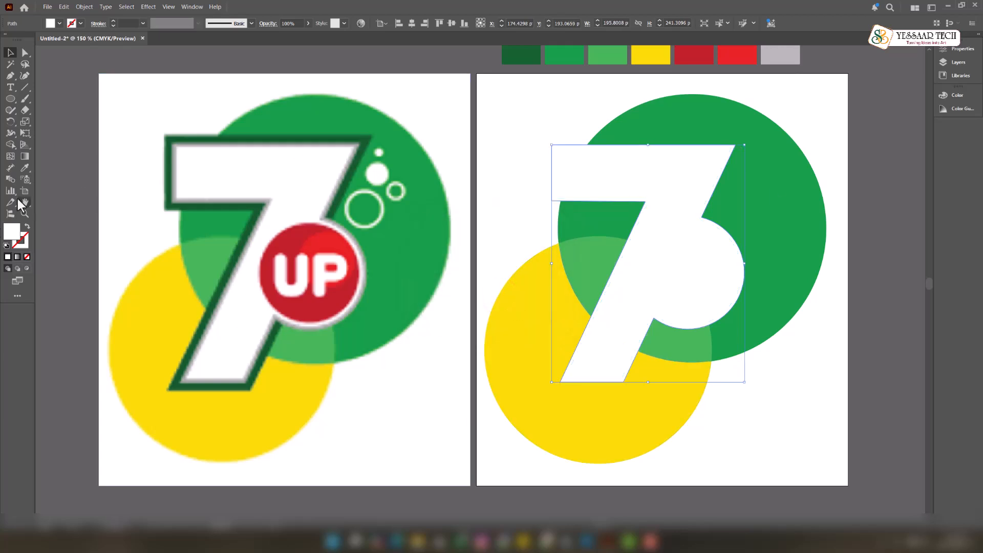
Fill the offset path around the white 7 with the light grey swatch colour using the Eyedropper.
left_click(22, 169)
left_click(773, 56)
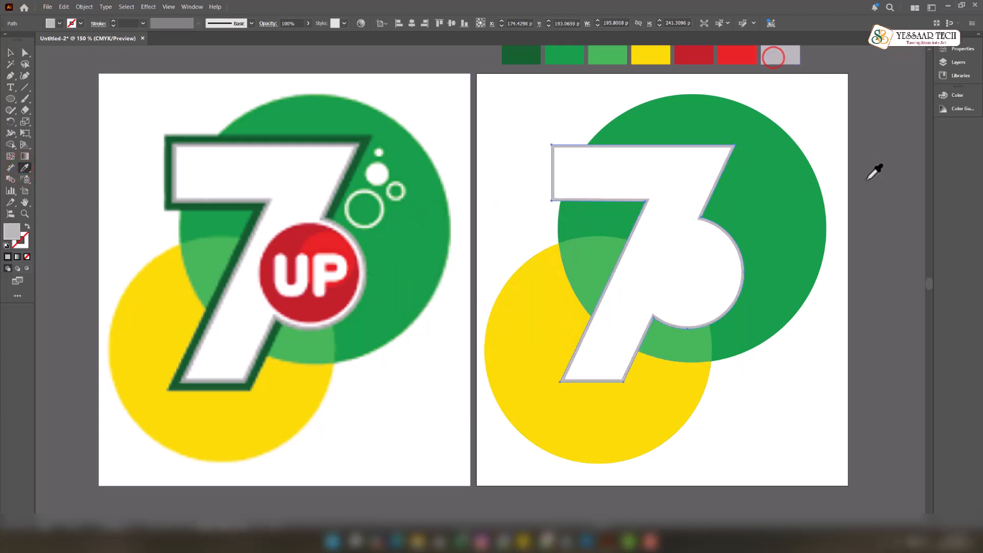
left_click(10, 52)
Offset the grey 7 outline's path outward by another 6 pt.
left_click(86, 6)
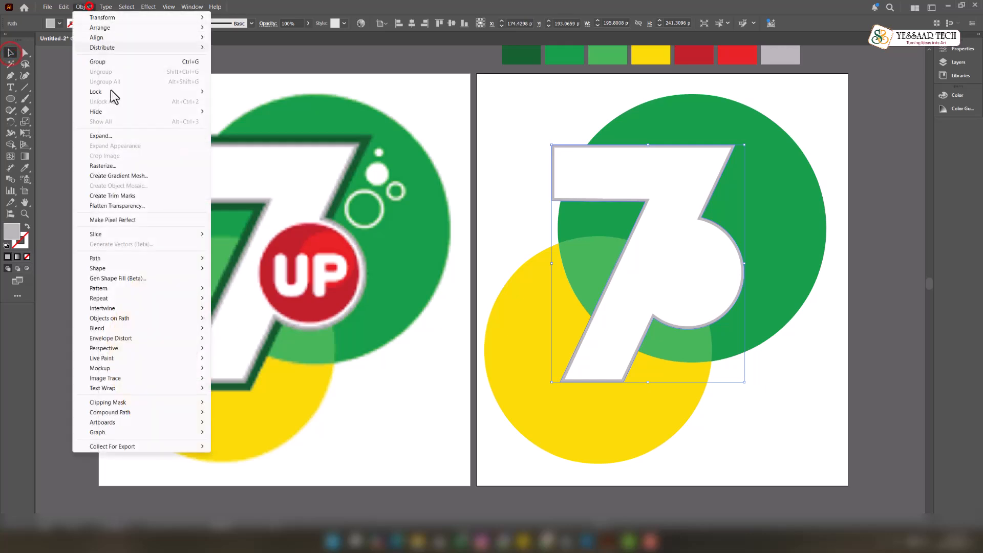
left_click(114, 259)
left_click(242, 292)
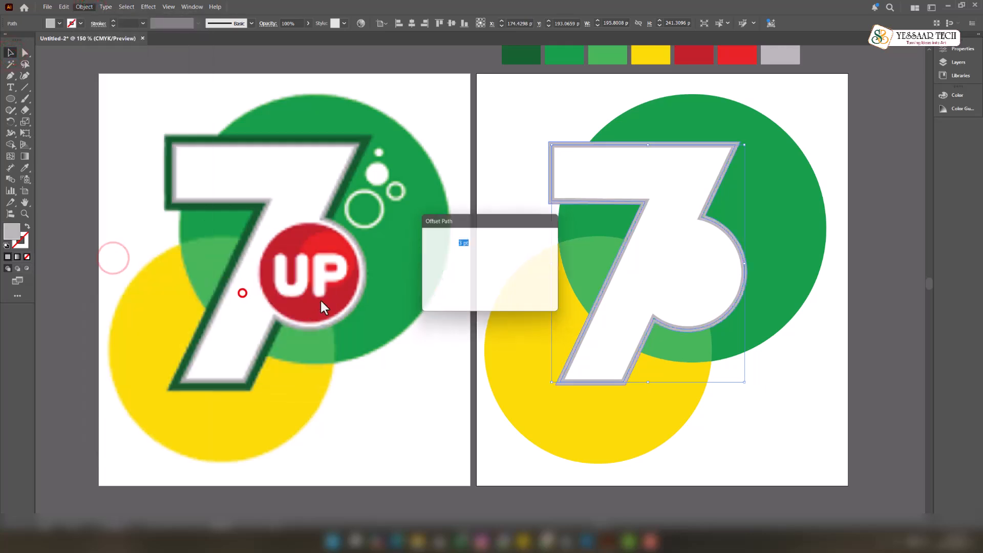
key("Up")
key("Up")
key("Up")
left_click(483, 300)
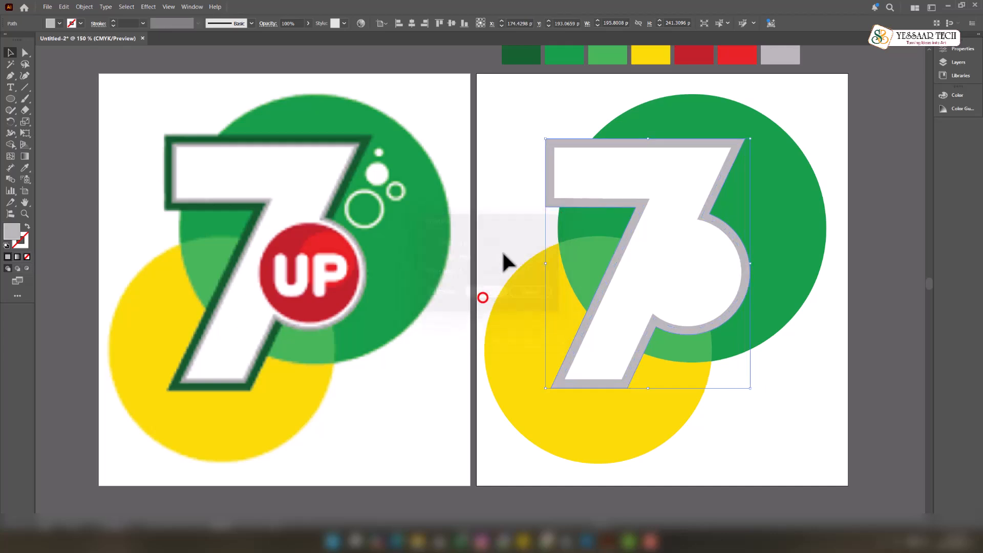
Fill the outermost 7 outline with the dark green swatch colour using the Eyedropper.
left_click(24, 167)
left_click(529, 59)
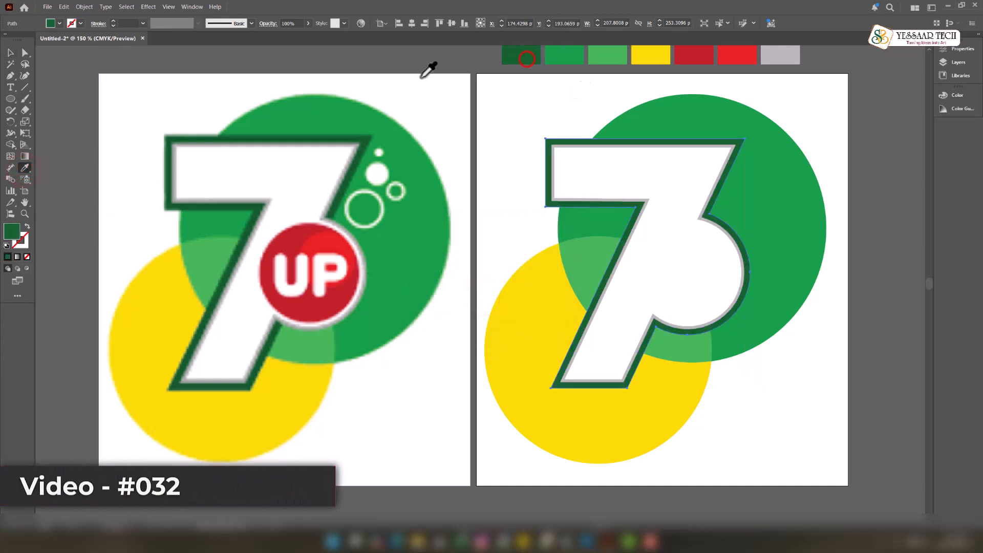
left_click(10, 52)
Draw a circle about 104 pt wide over the reference's red UP badge, with no fill and a dark green stroke.
left_click(146, 99)
left_click_drag(518, 214, 512, 213)
scroll(277, 299, "up", 1)
left_click_drag(406, 198, 389, 211)
left_click(10, 98)
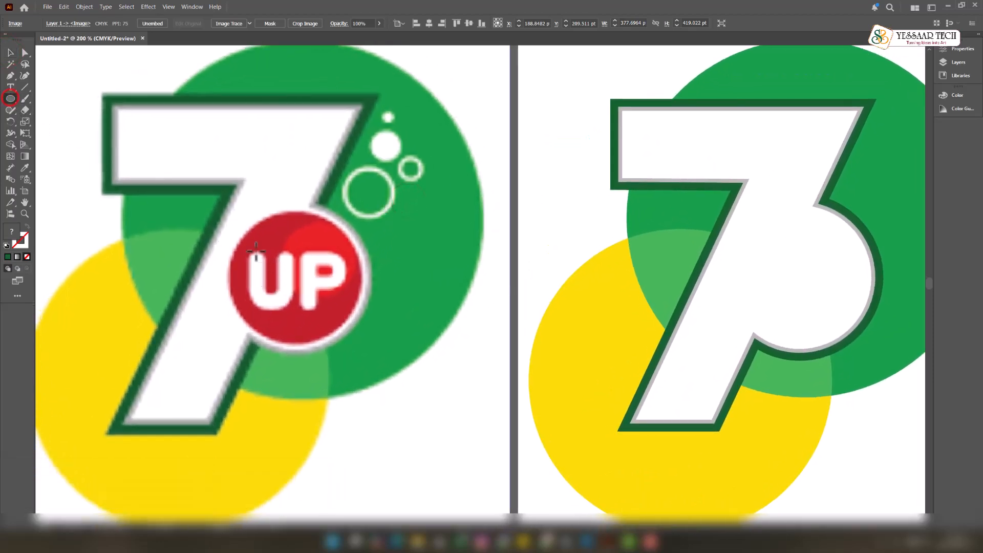
mouse_move(231, 219)
left_mouse_down()
mouse_move(347, 325)
mouse_move(353, 352)
mouse_move(369, 356)
left_mouse_up()
left_click(26, 227)
left_click(11, 53)
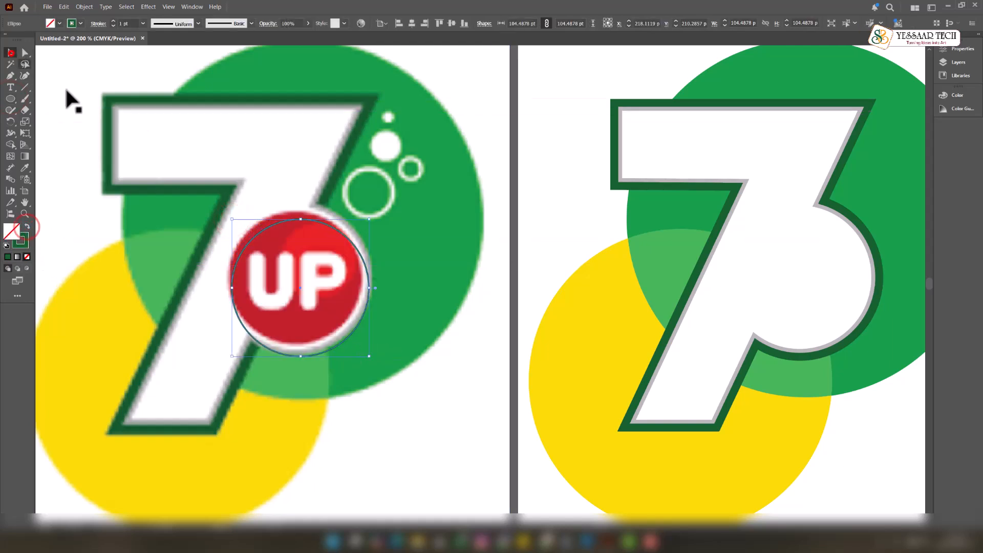
Move and resize the circle to about 101 pt so it matches the red badge's edge in the reference.
left_click(329, 229)
key("ctrl+z")
left_click(325, 224)
left_click_drag(367, 350, 362, 347)
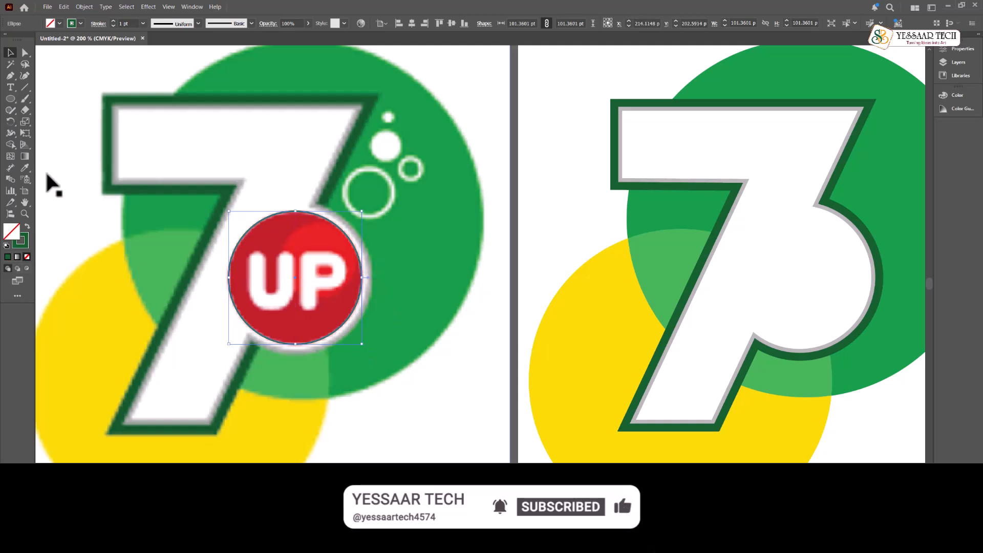
Draw a second circle and fit it at about 57 pt over the bright red highlight inside the badge.
left_click(10, 98)
mouse_move(293, 238)
left_mouse_down()
mouse_move(344, 260)
mouse_move(357, 302)
left_mouse_up()
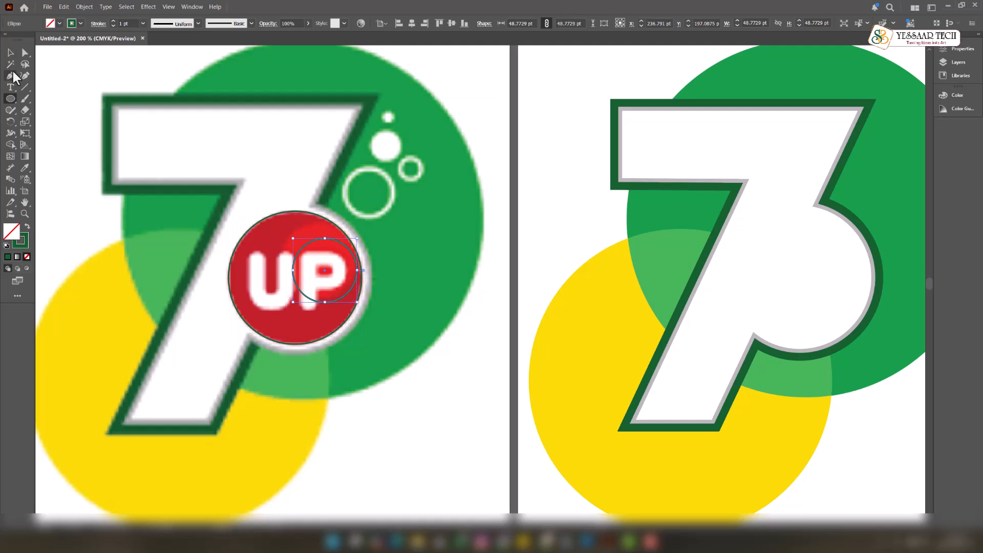
left_click(10, 52)
left_click_drag(342, 250, 358, 221)
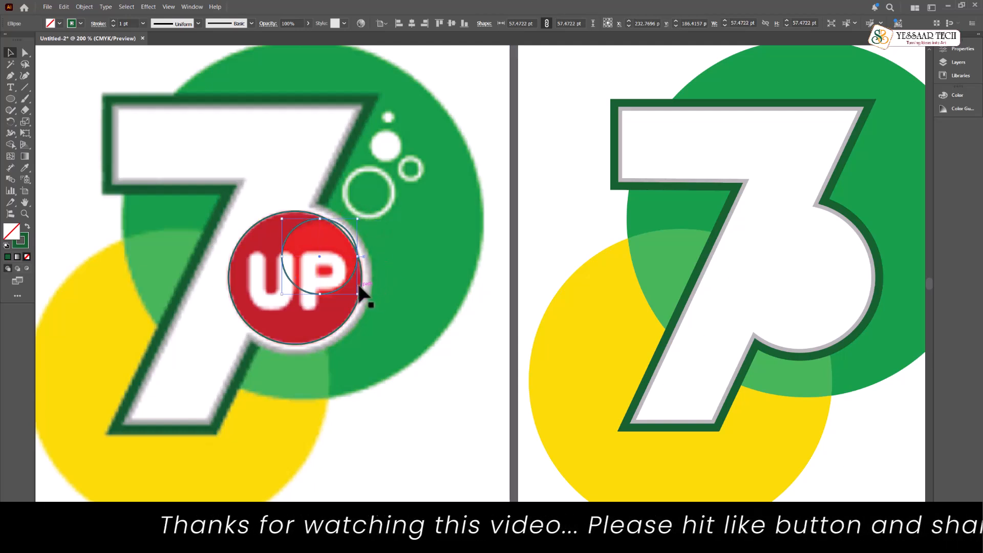
Cut both badge circles and paste them in front of the white 7 on the second artboard.
scroll(423, 284, "down", 3)
left_click_drag(476, 274, 408, 262)
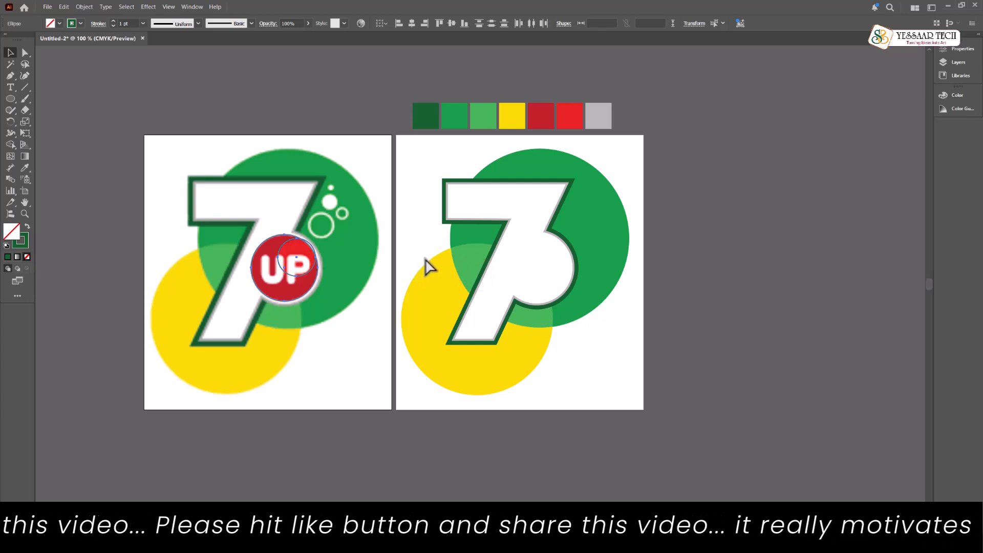
key("ctrl+x")
left_click(537, 265)
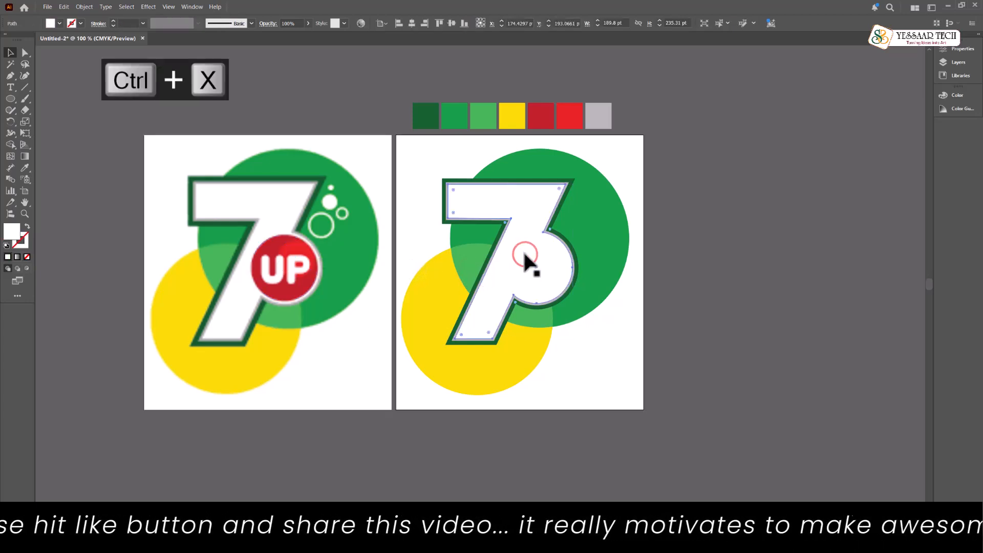
key("ctrl+f")
Separate the highlight circle and badge circle into their own regions with Shape Builder, and clear the selection.
scroll(561, 268, "up", 1)
scroll(581, 276, "up", 1)
left_click(10, 145)
left_click(535, 249)
left_click(466, 255)
left_click(10, 52)
scroll(402, 263, "down", 2)
left_click(643, 297)
Fill the small highlight circle with the bright red swatch colour and the badge circle with the dark red one.
left_click(453, 265)
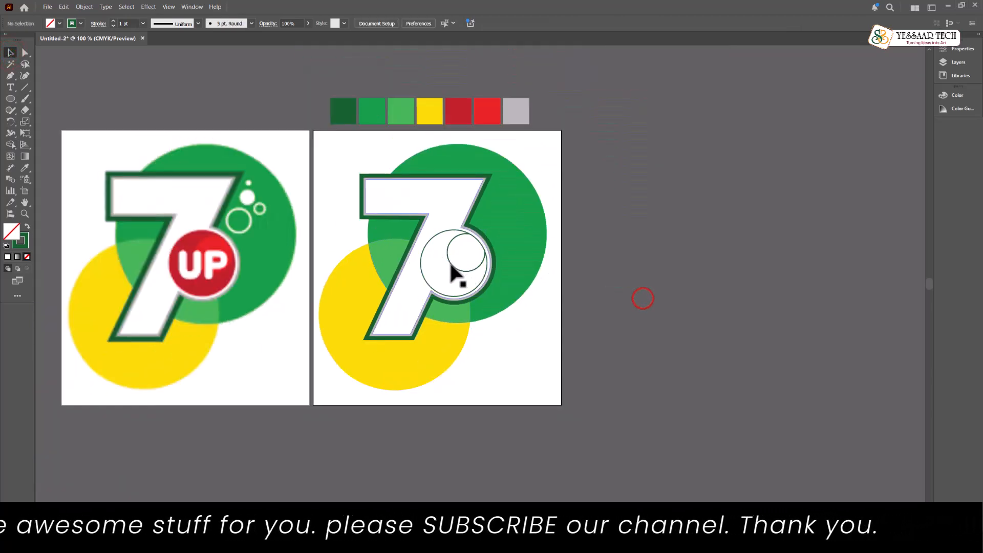
left_click(465, 270)
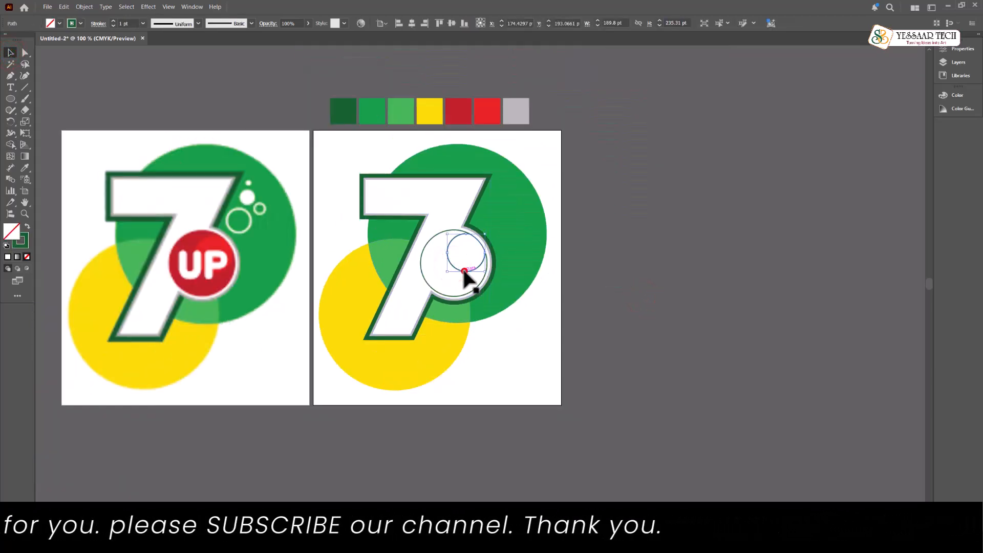
left_click(24, 167)
left_click(487, 112)
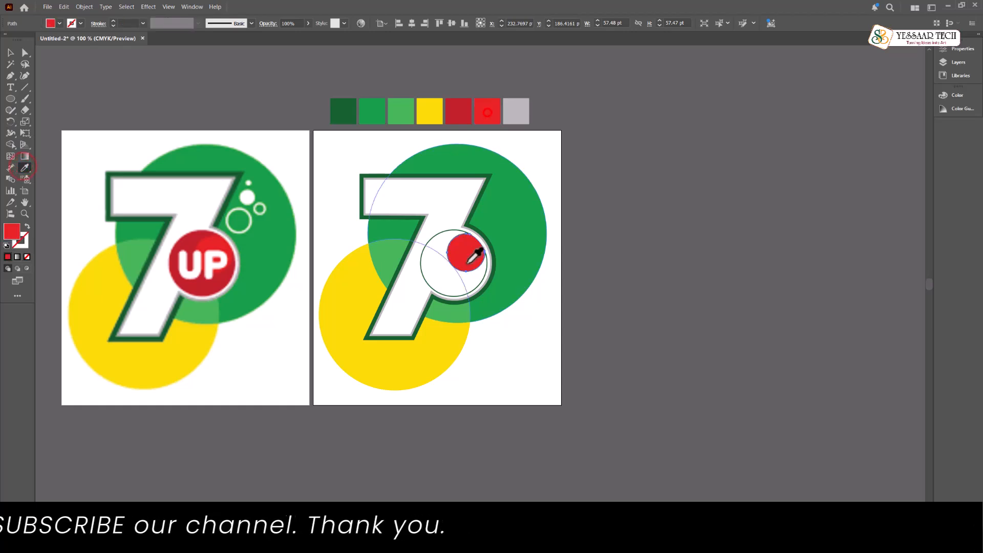
left_click(444, 247, "ctrl")
left_click(459, 111)
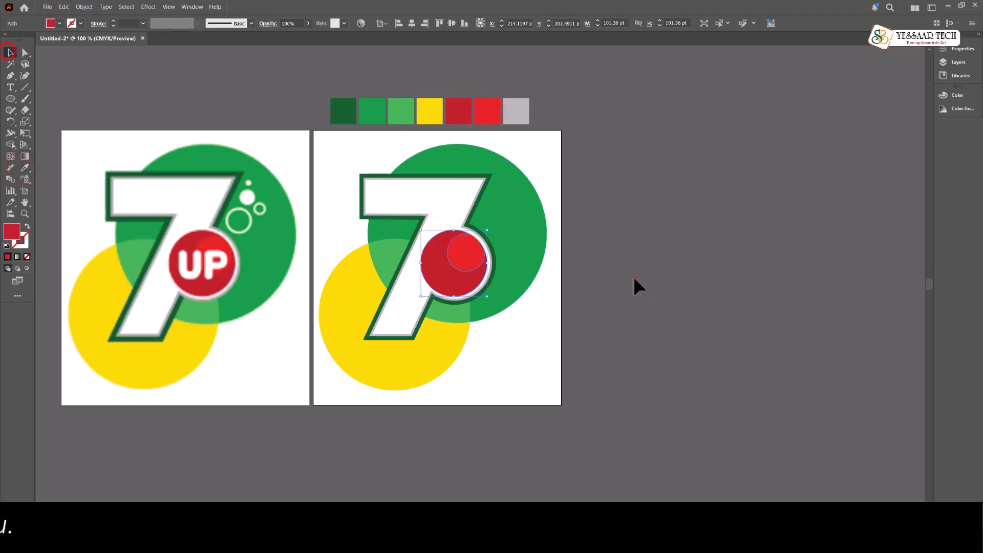
left_click(633, 279)
Draw a circle about 23 pt wide over the larger solid white bubble in the reference.
scroll(220, 225, "up", 2)
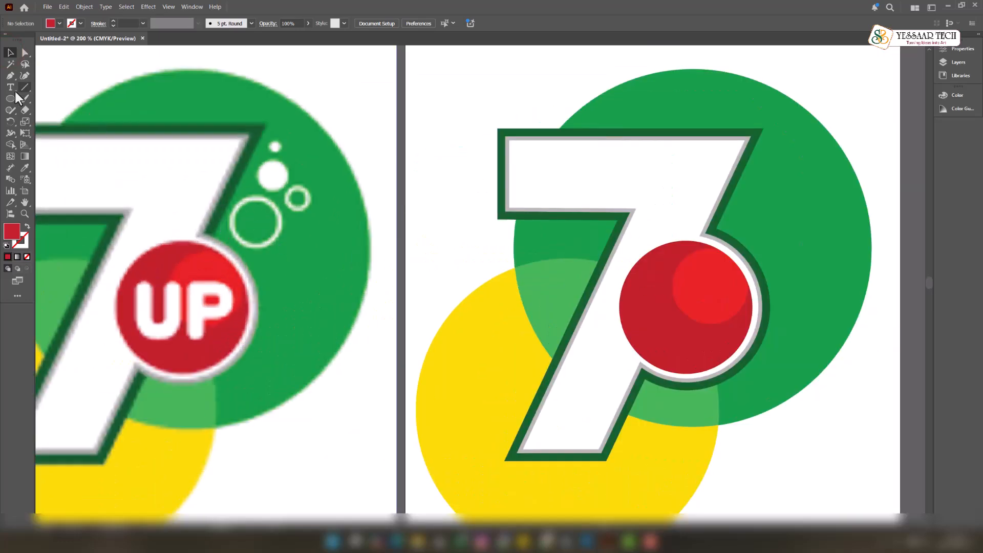
scroll(247, 192, "up", 1)
left_click_drag(264, 145, 309, 189)
left_click(10, 53)
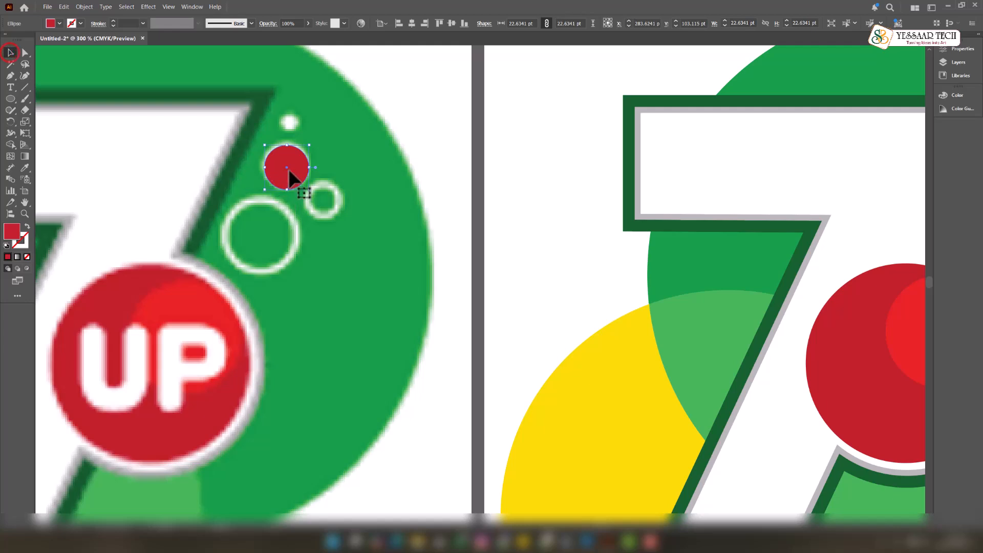
Fit the bubble circle and place resized copies over the small dot and the small ring, the latter about 16 pt wide.
left_click_drag(309, 145, 285, 136)
key("ctrl+z")
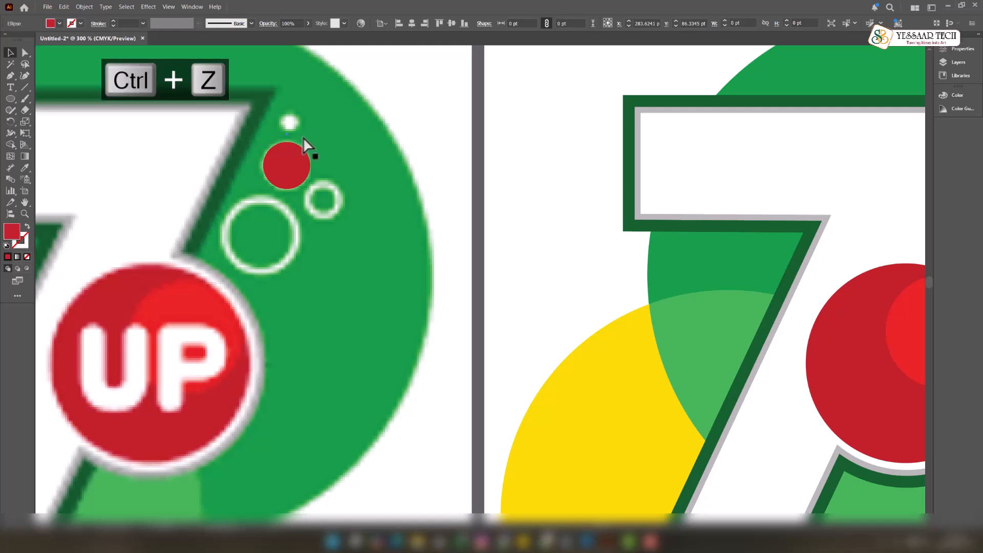
left_click_drag(309, 125, 340, 184)
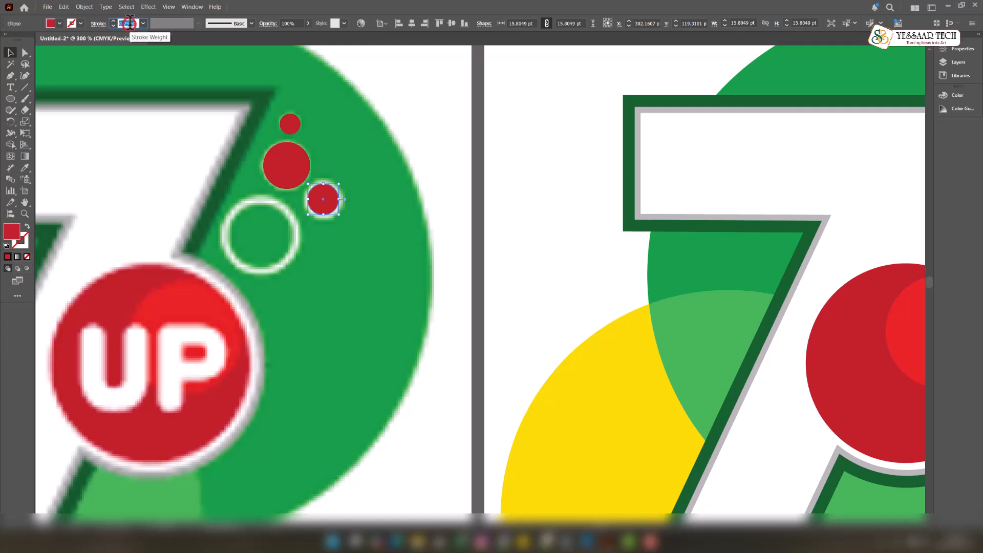
Give the small ring's circle a stroke aligned to the outside and adjust its weight to match the reference.
type("0.5")
key("Return")
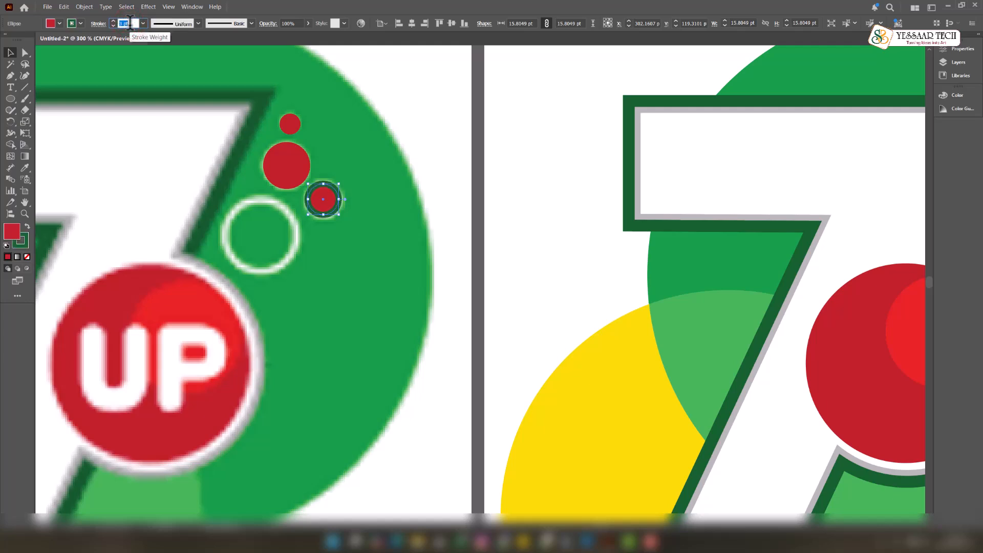
left_click(96, 29)
left_click(57, 73)
left_click(126, 23)
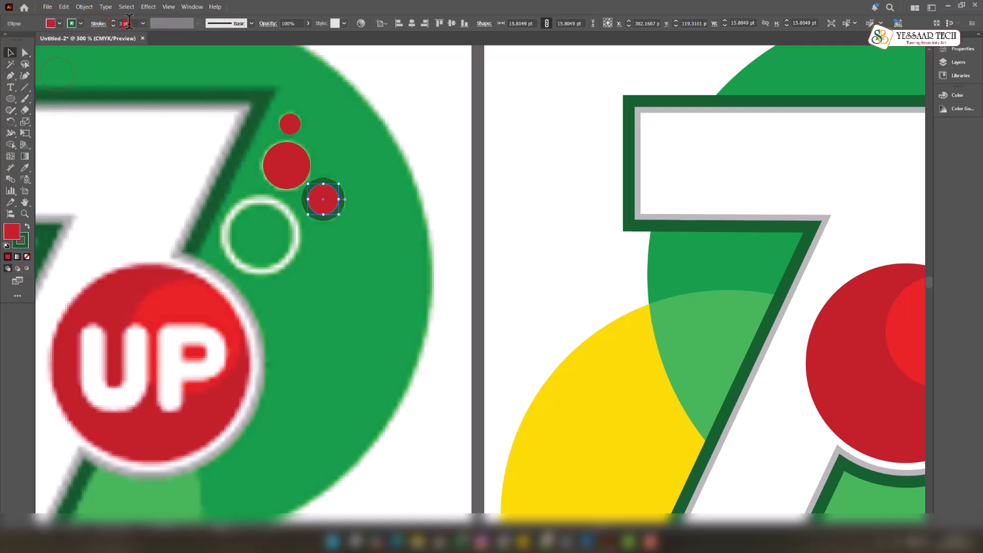
Copy the small ring's circle onto the large ring bubble, enlarged to about 33 pt, with a 3 pt stroke.
left_click_drag(318, 196, 299, 204)
key("Up")
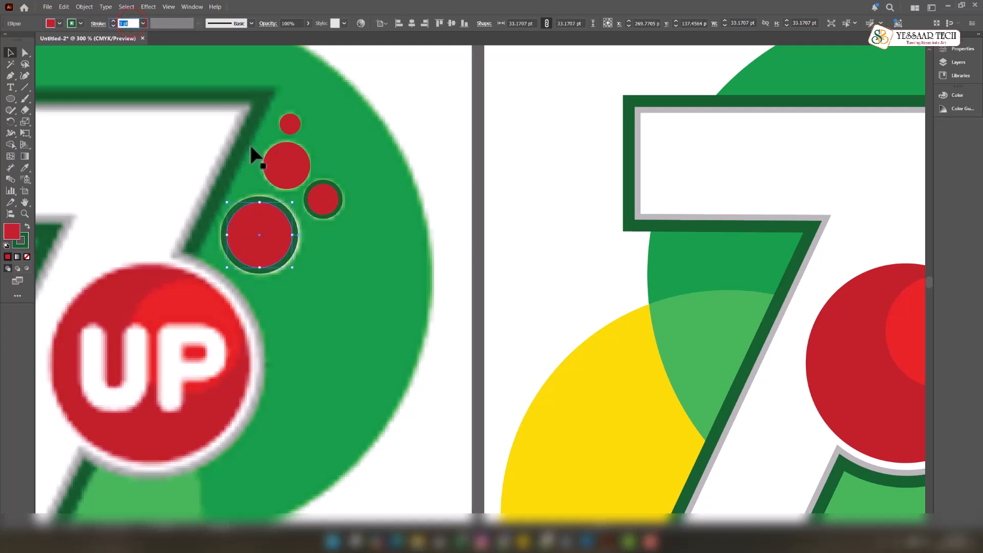
left_click_drag(269, 223, 271, 223)
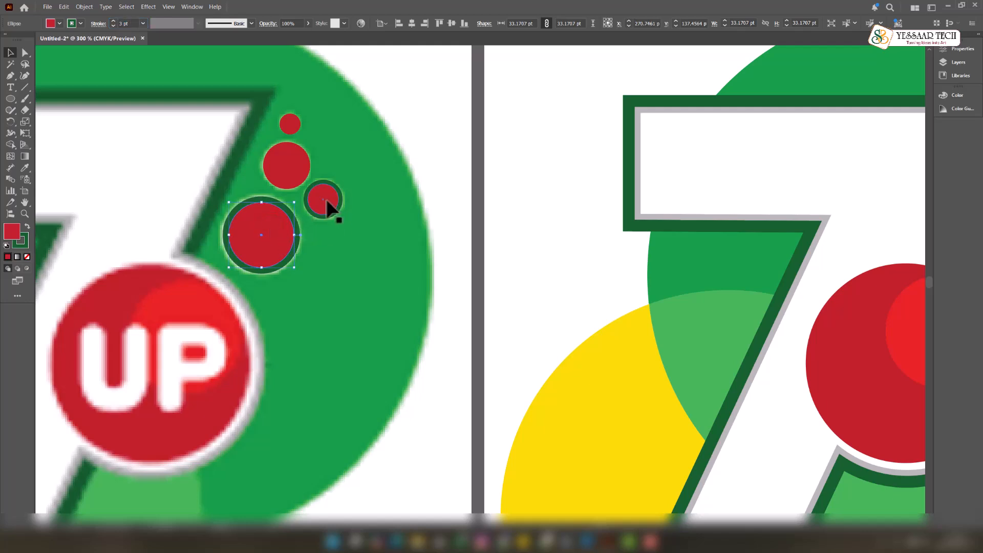
Remove the fill from both ring bubbles and make their strokes white.
left_click(265, 231, "shift")
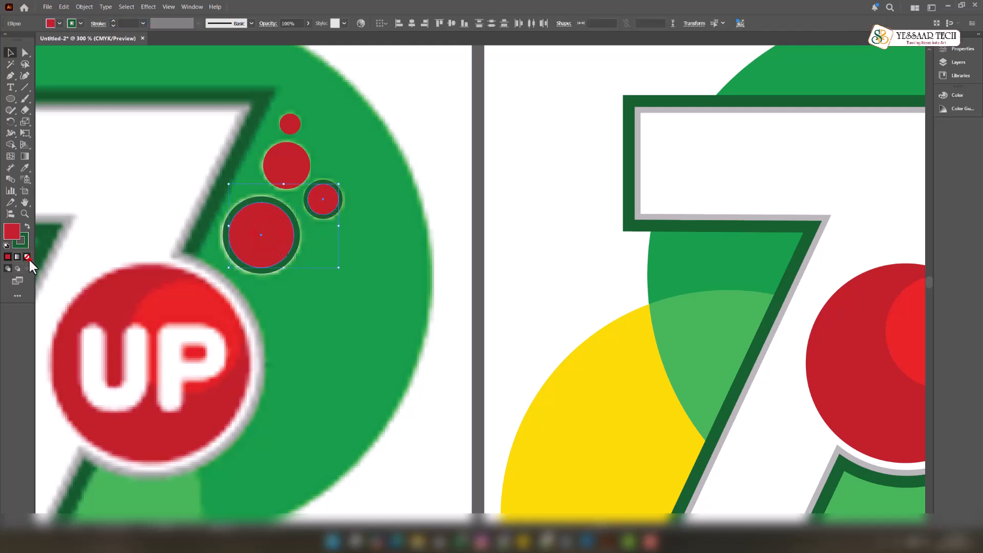
left_click(27, 257)
left_click(20, 240)
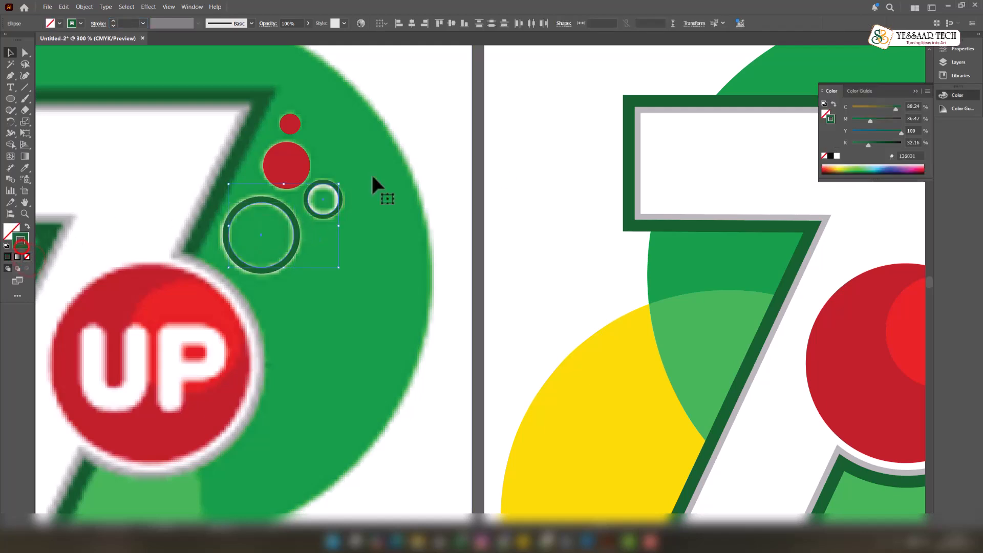
left_click(836, 156)
Fill the two solid bubble circles with white.
left_click(297, 163)
left_click(295, 129, "shift")
left_click(825, 114)
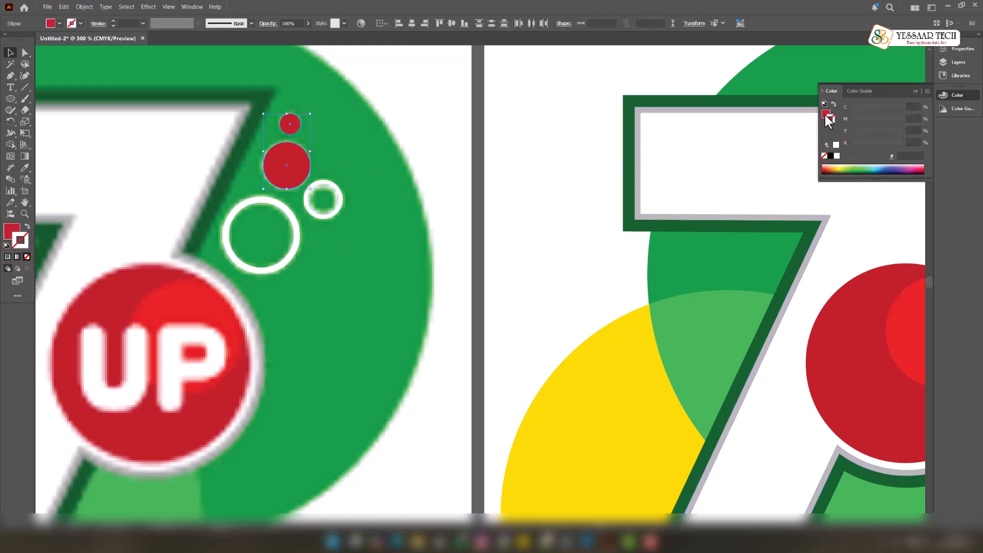
left_click(836, 156)
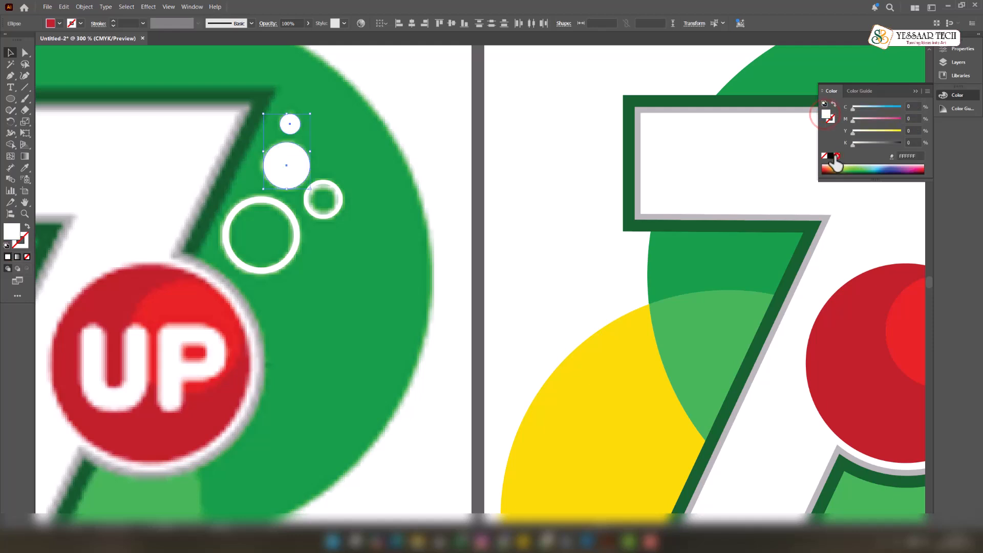
Convert the strokes of both ring bubbles to filled shapes with Outline Stroke.
left_click(284, 208)
left_click(317, 215, "shift")
left_click(84, 7)
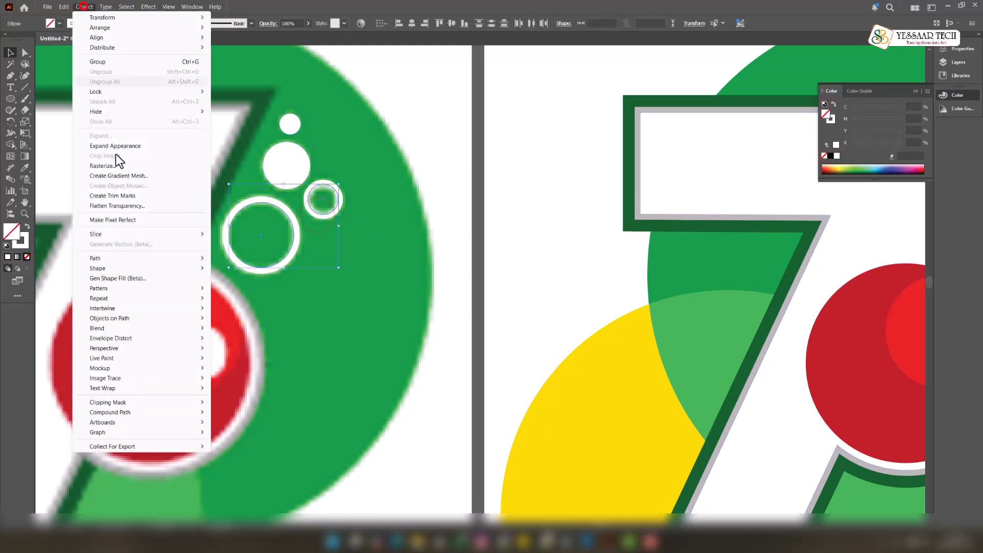
left_click(128, 258)
left_click(249, 283)
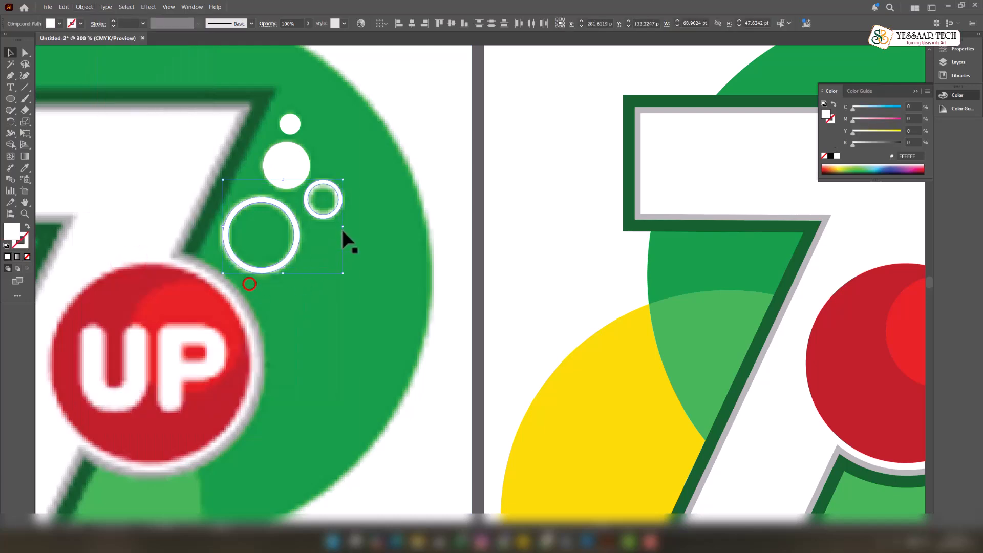
Move all four bubbles from the reference to the same position on the second artboard, in front of the logo.
left_click(295, 166, "shift")
left_click(291, 125, "shift")
key("ctrl+1")
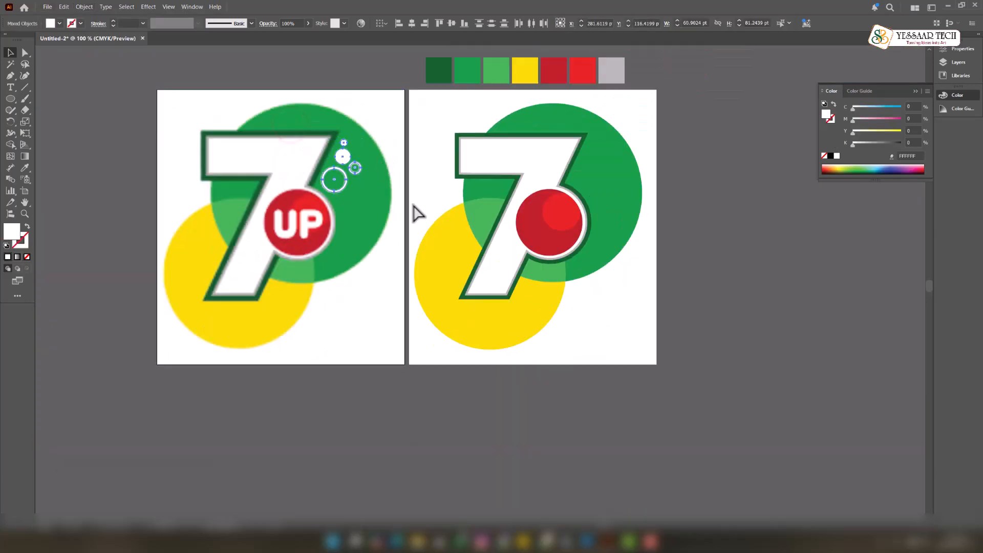
key("ctrl+x")
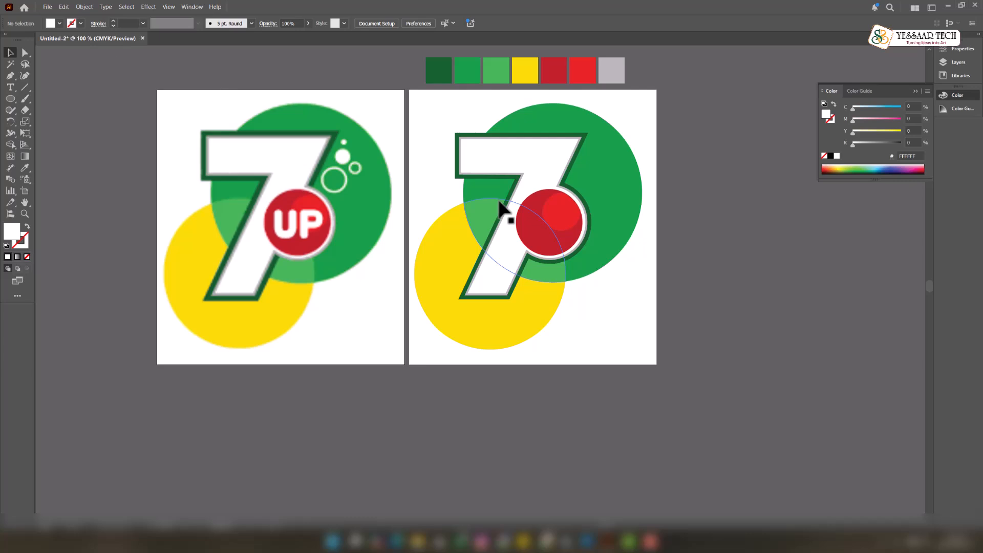
left_click(611, 189)
key("ctrl+f")
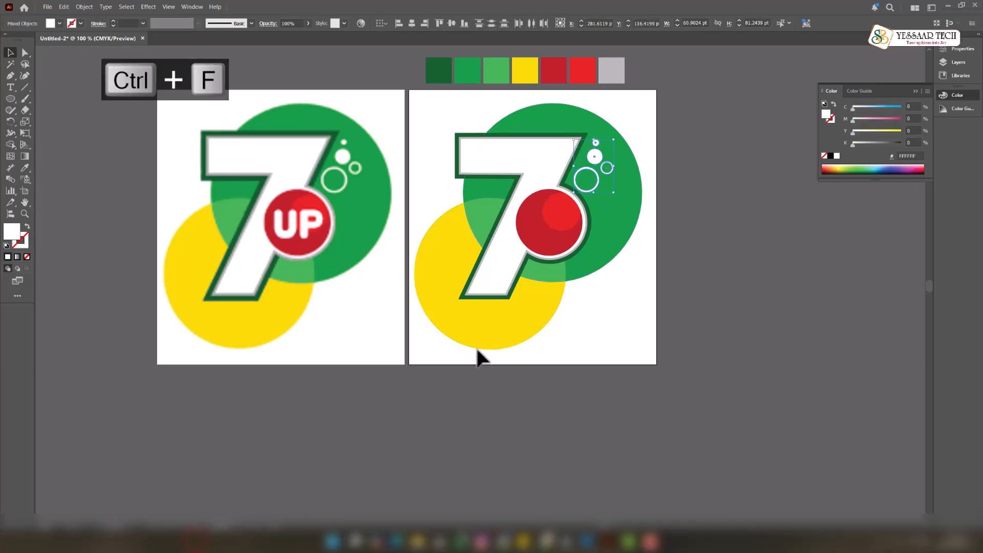
scroll(609, 154, "up", 5)
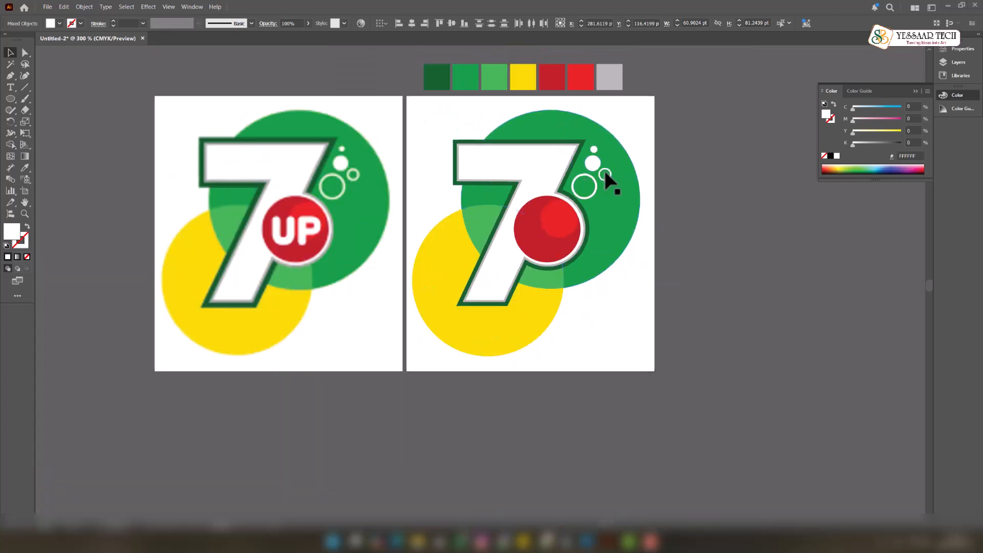
left_click(701, 255)
Add the text "UP", enlarge it to about 74 pt and place it in the white area below the reference's green circle.
left_click_drag(670, 273, 664, 272)
scroll(572, 256, "up", 1)
left_click_drag(517, 224, 571, 249)
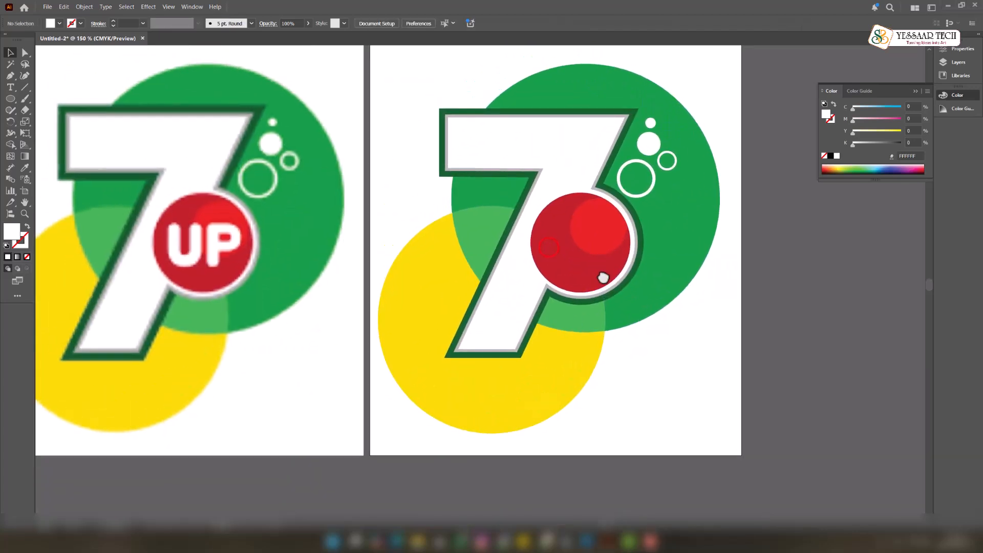
left_click(642, 398)
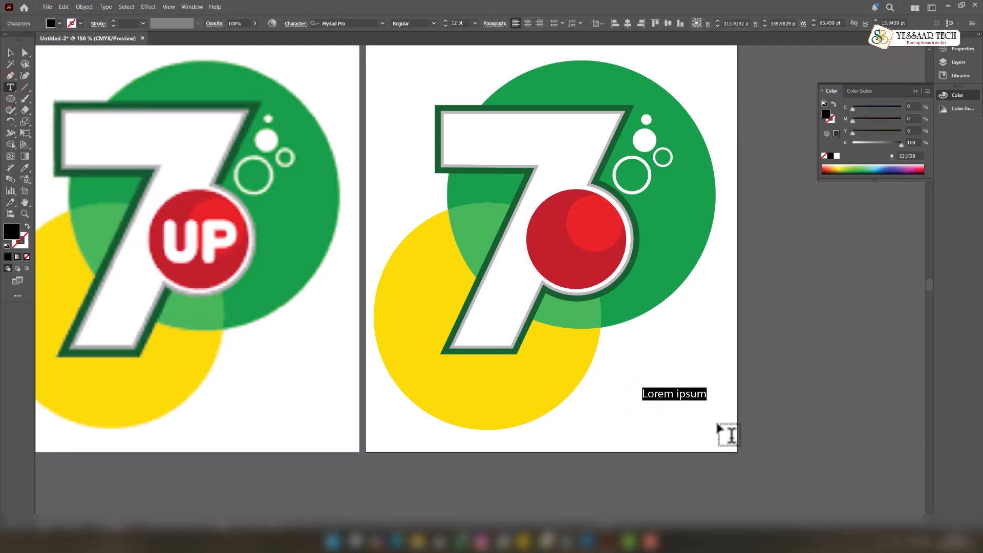
type("UP")
left_click(11, 51)
left_click_drag(657, 388, 303, 363)
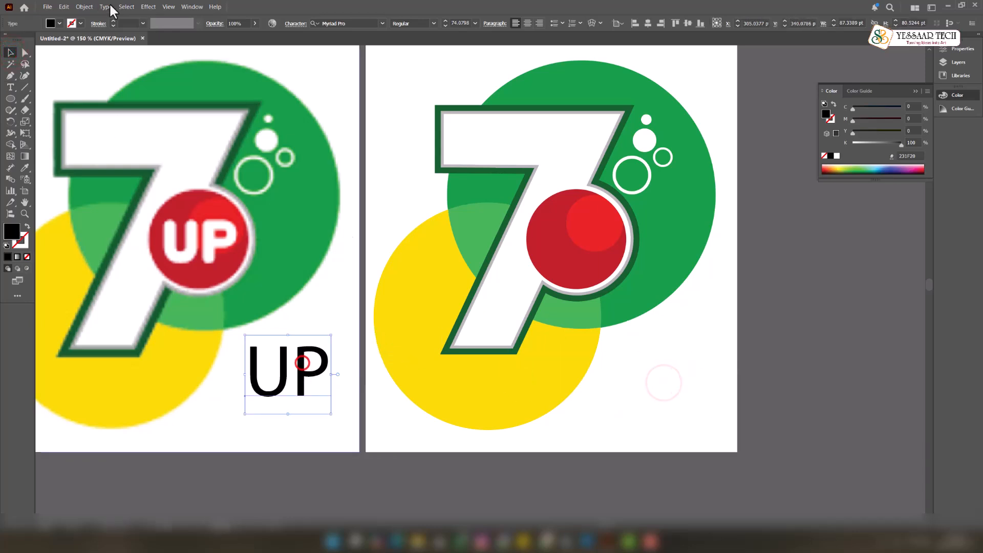
Set the UP text's font to Arial Rounded MT Bold and convert the text to outlines.
left_click(352, 23)
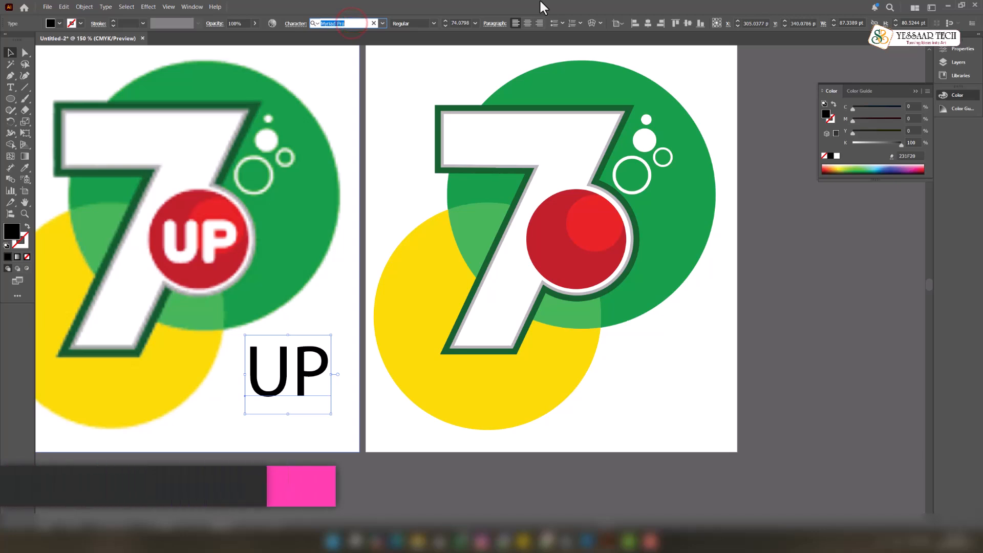
type("arial")
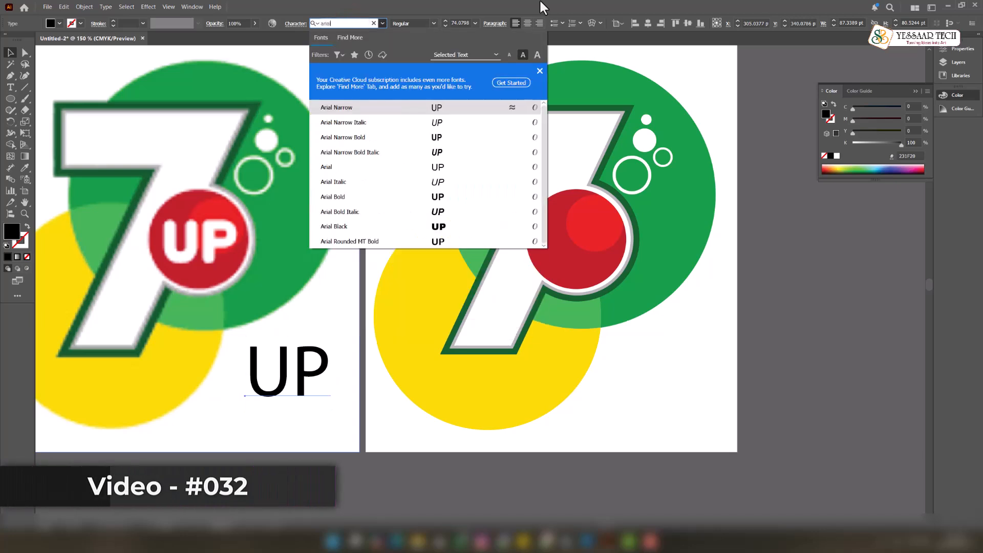
left_click(450, 241)
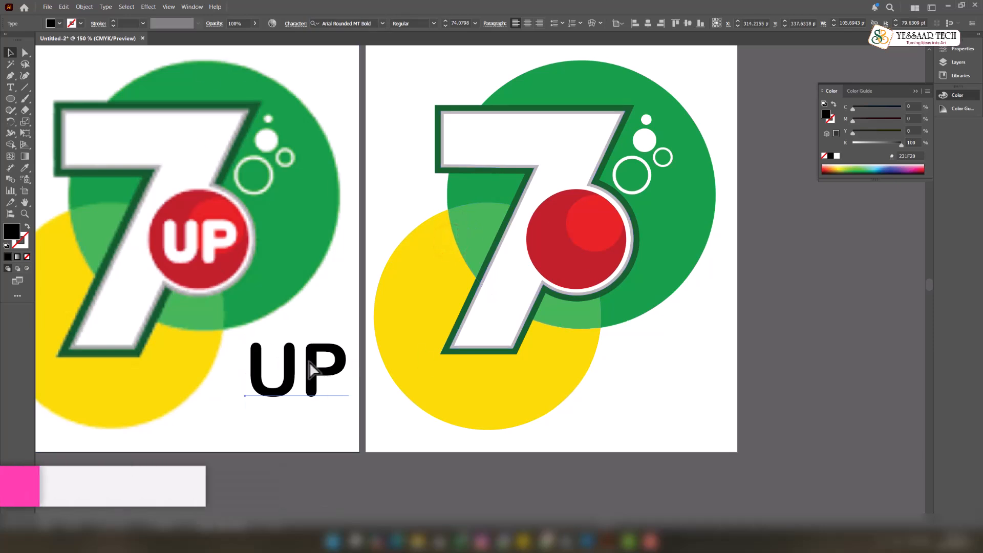
key("ctrl+shift+o")
left_click_drag(266, 355, 259, 344)
Thicken the UP letters with Offset Path at an offset of 2 pt.
left_click(84, 7)
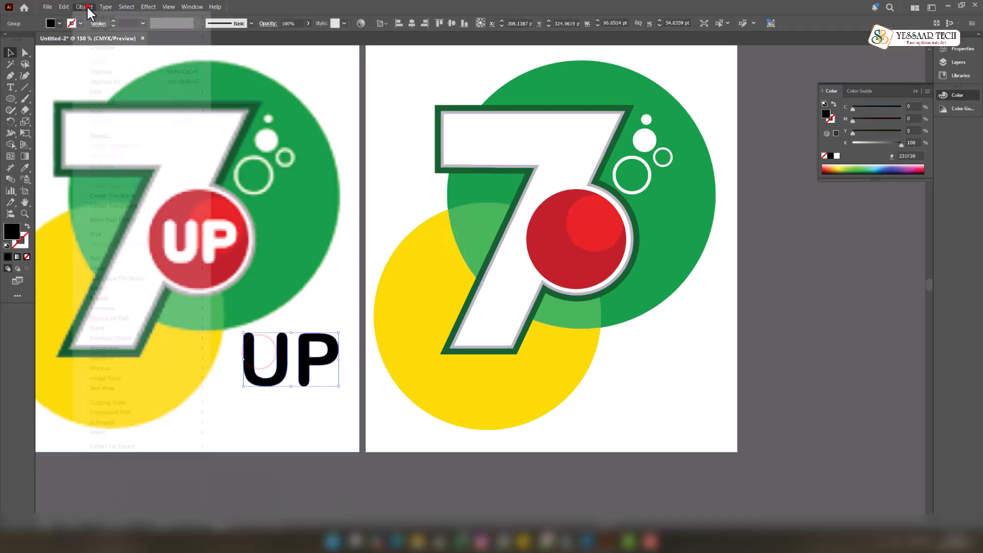
left_click(115, 257)
left_click(253, 292)
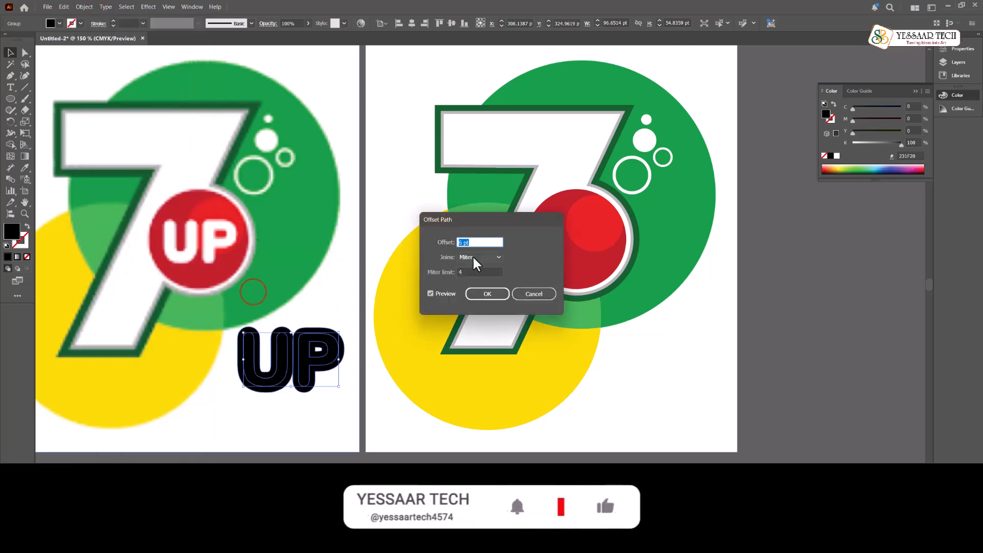
key("Down")
key("Down")
key("Down")
left_click(488, 294)
Unite the UP letters with their offset outlines using Pathfinder, and dock the Pathfinder panel with the other collapsed panels.
left_click_drag(325, 406, 335, 360)
key("ctrl+z")
left_click(287, 361)
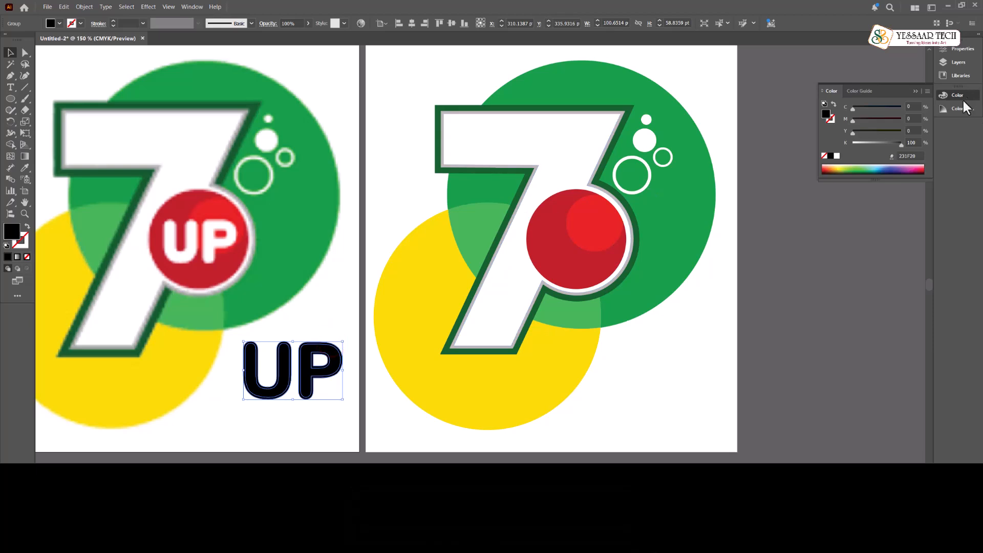
left_click(187, 6)
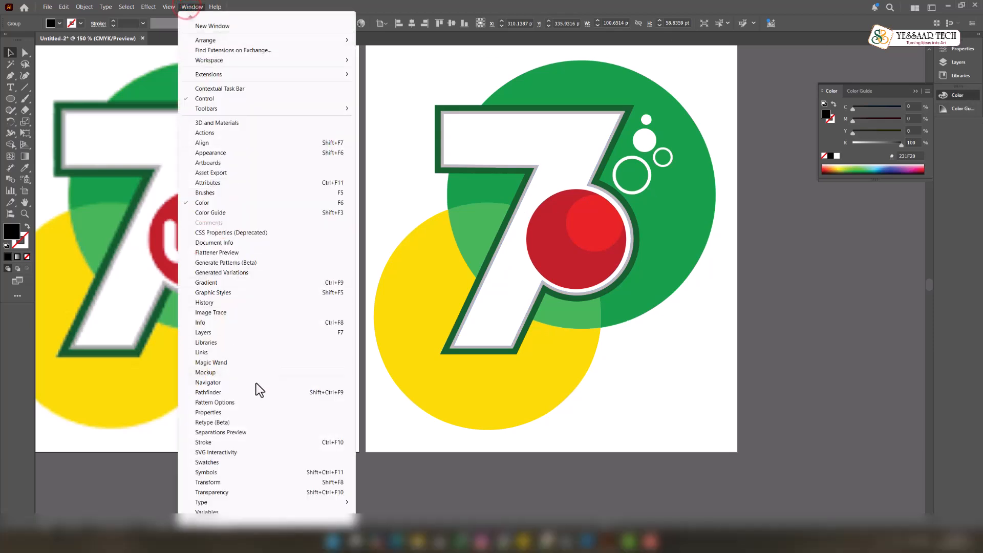
left_click(238, 392)
left_click(53, 362)
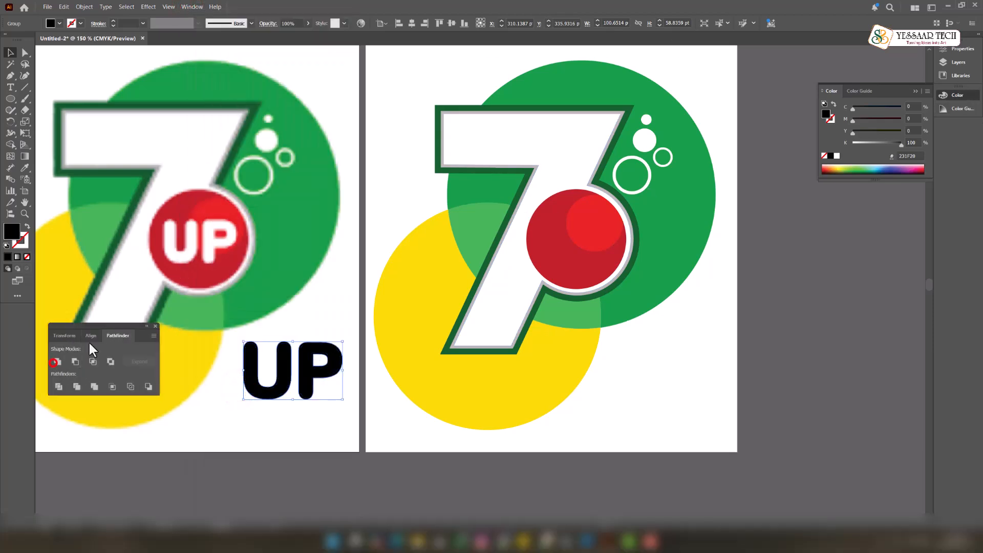
left_click_drag(97, 324, 941, 125)
Fit the UP lettering over the reference badge's lettering at about 76 x 44 pt and fill it with white.
left_click_drag(275, 385, 193, 265)
left_click_drag(267, 274, 236, 278)
left_click_drag(213, 245, 214, 247)
scroll(210, 223, "up", 3)
left_click_drag(281, 215, 281, 210)
key("ctrl+1")
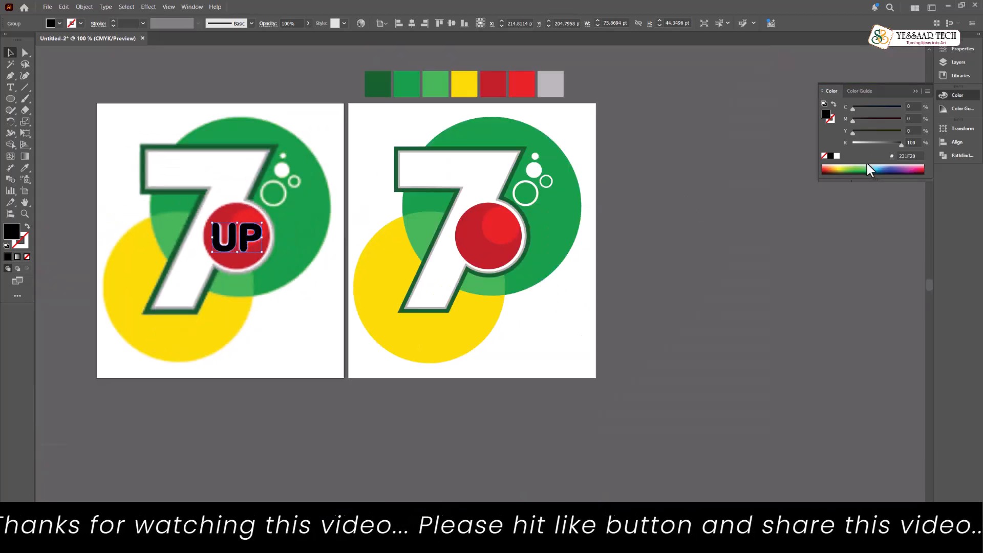
left_click(836, 157)
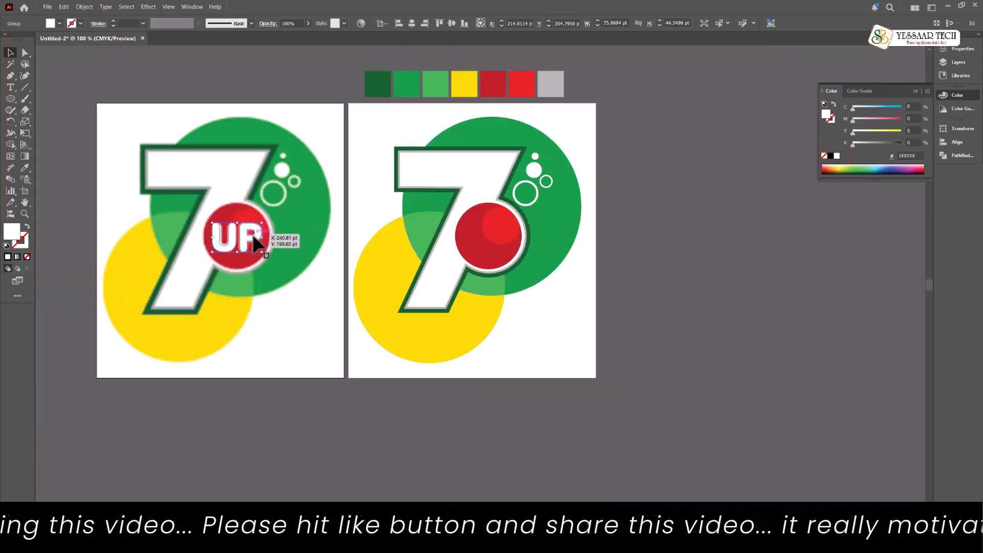
Move the UP lettering to the same position on the second artboard's badge and bring it to the front.
key("ctrl+x")
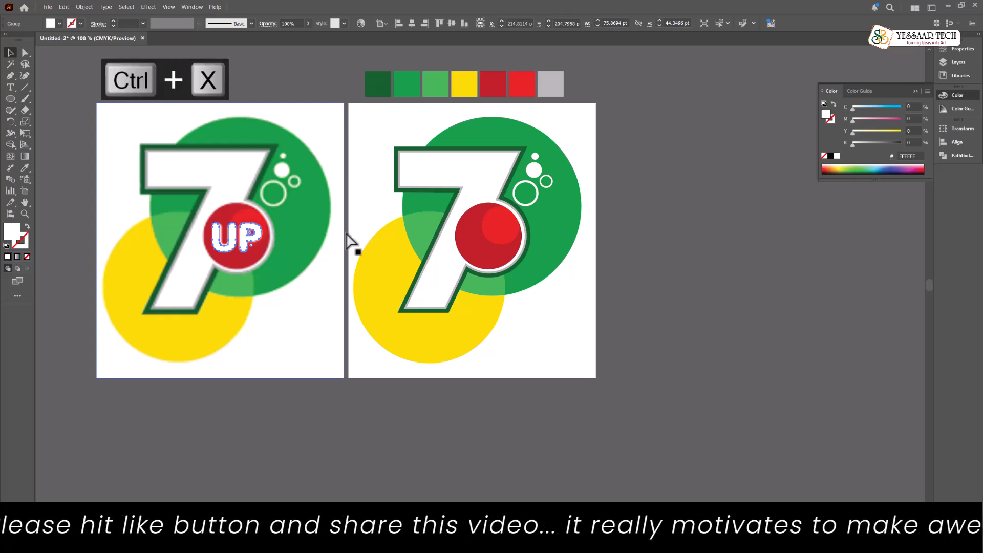
left_click(483, 236)
key("ctrl+f")
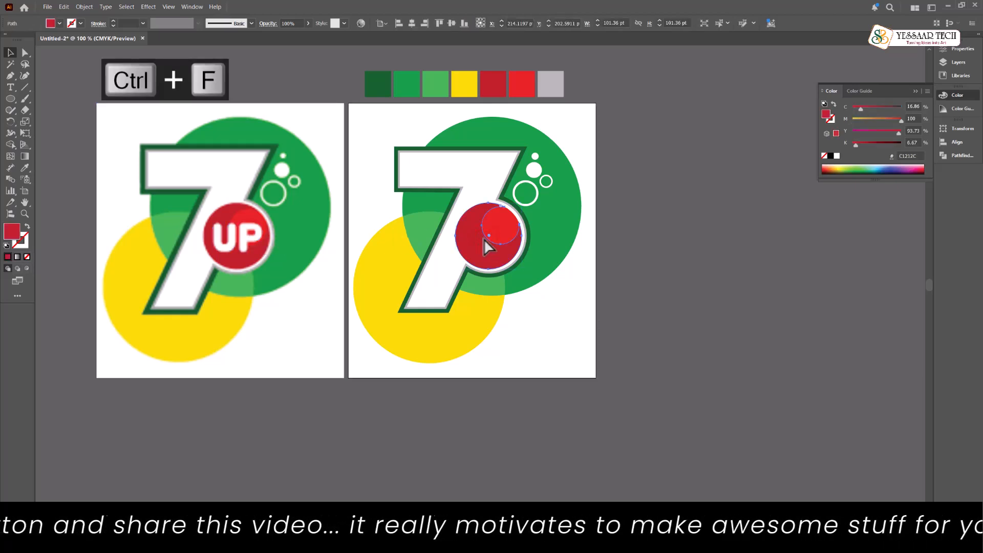
key("ctrl+shift+bracketright")
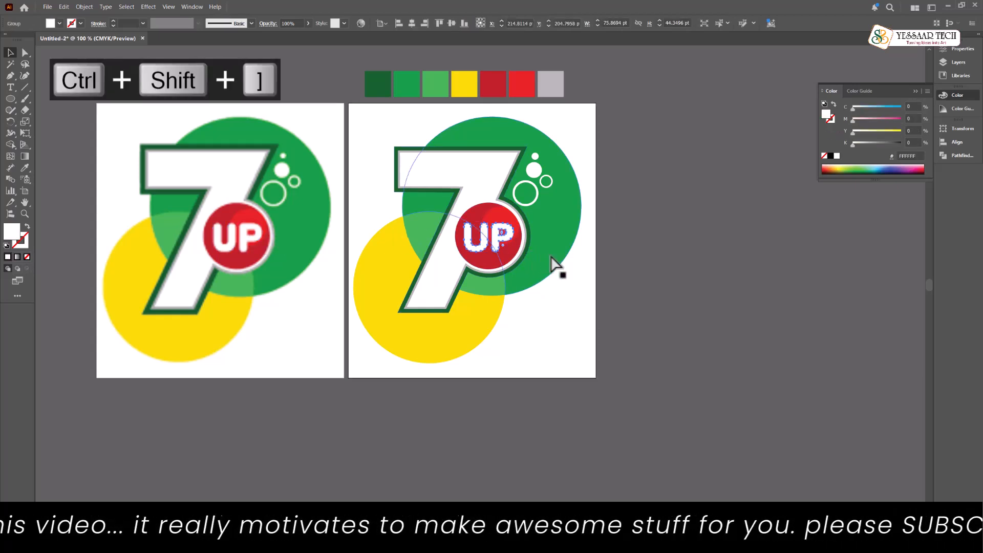
left_click(667, 276)
left_click_drag(638, 263, 635, 269)
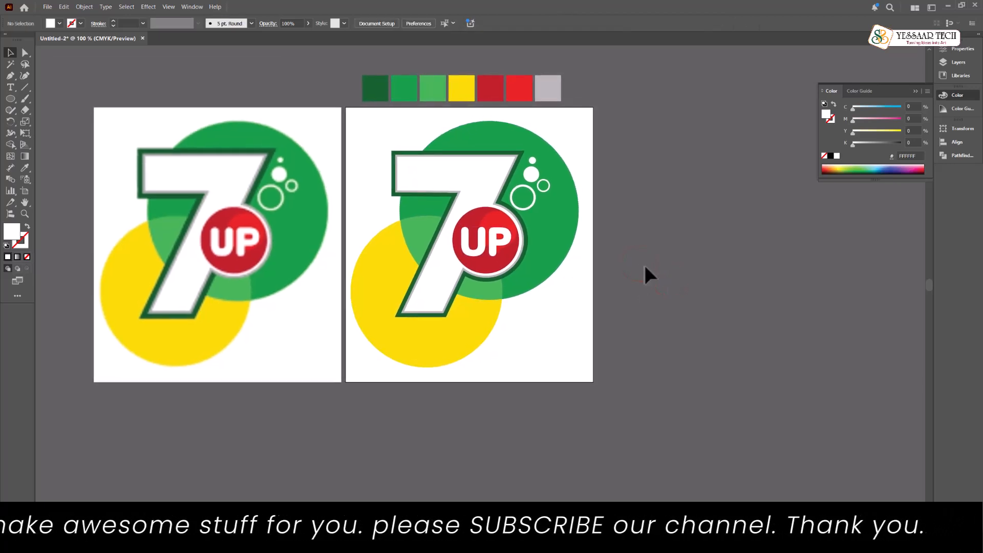
key("z")
left_click_drag(236, 229, 637, 314)
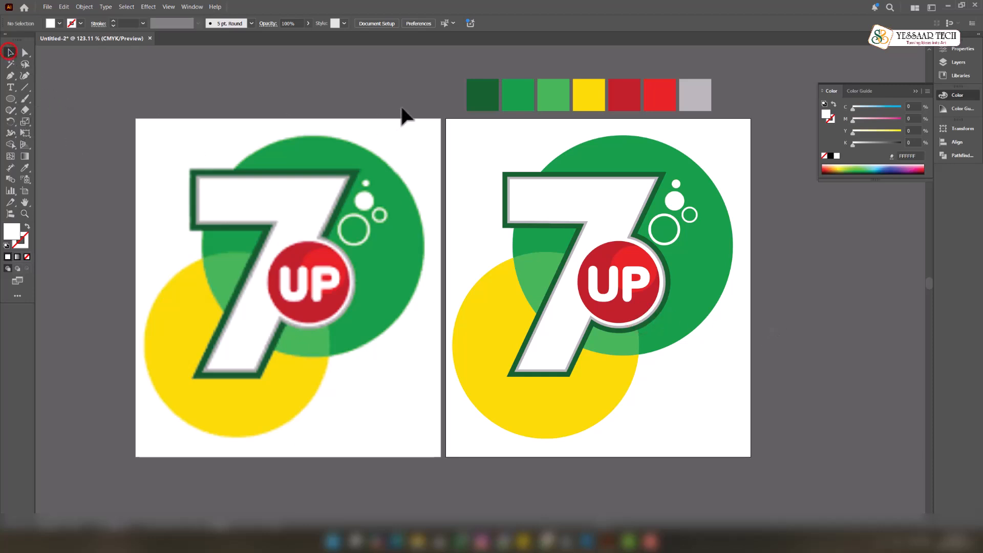